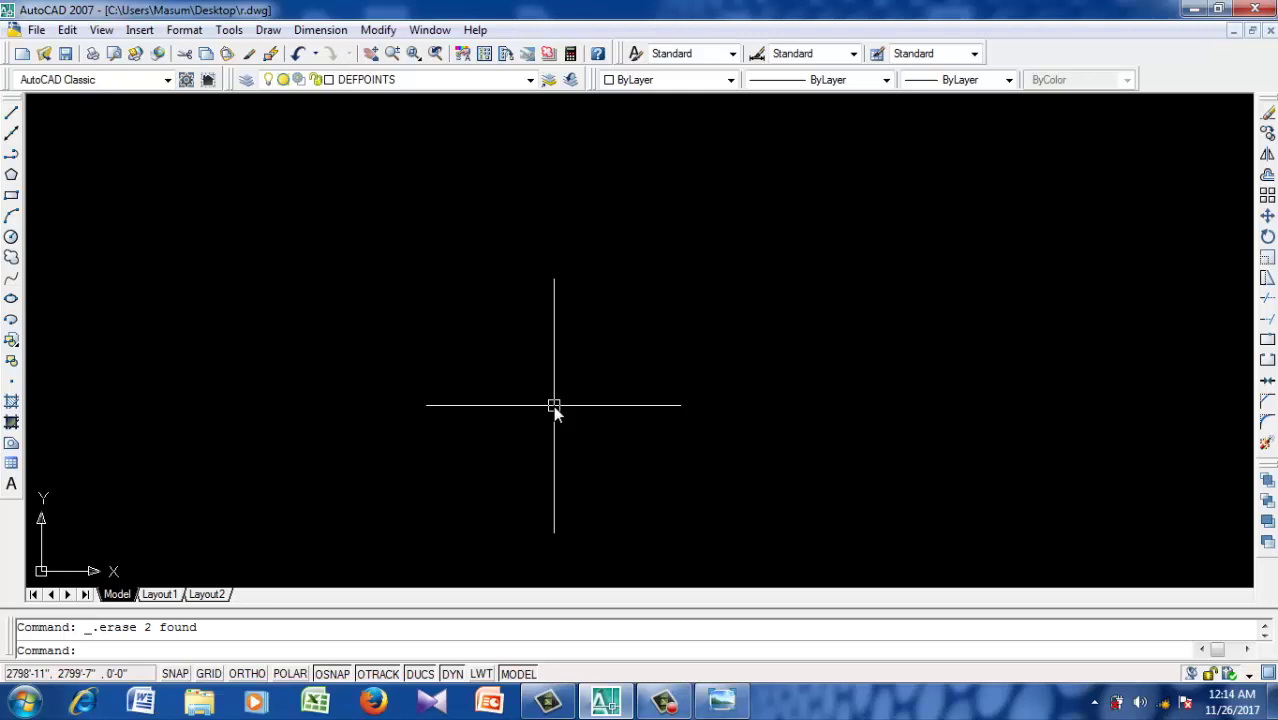
Draw a 10' by 10' square with the REC command.
{"action": "key", "text": "Escape"}
{"action": "type", "text": "r"}
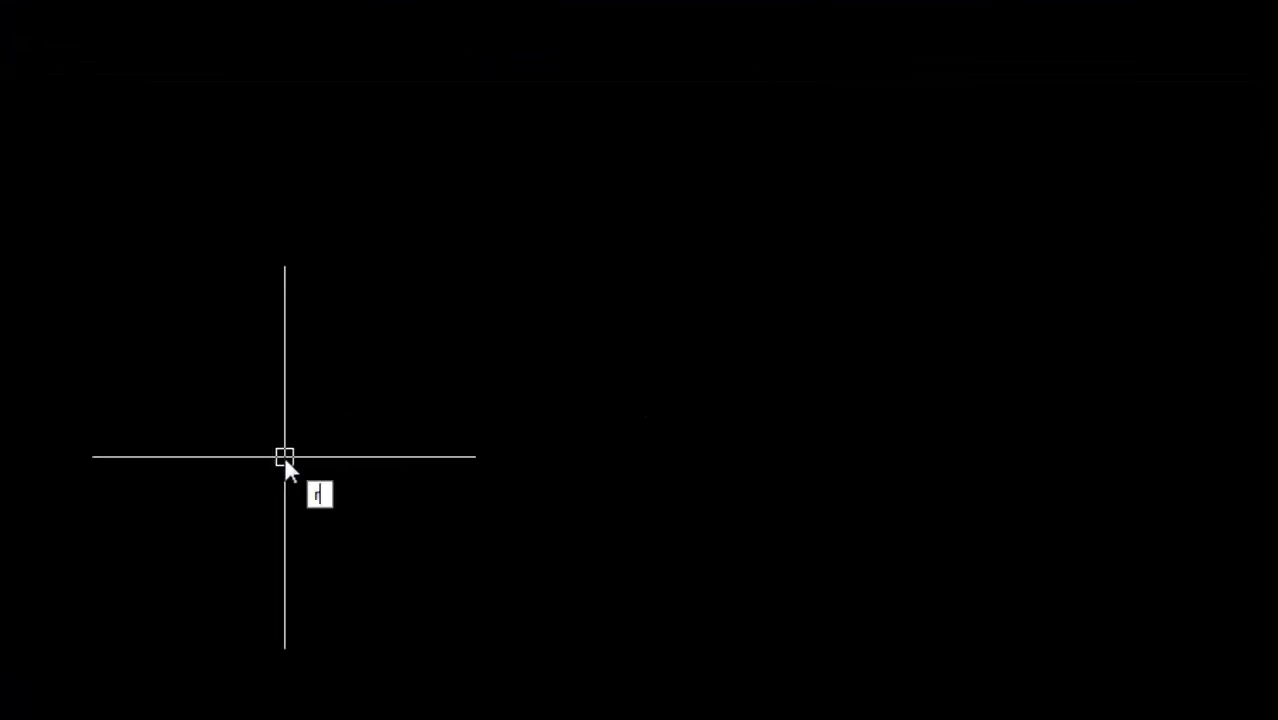
{"action": "type", "text": "ec"}
{"action": "key", "text": "Return"}
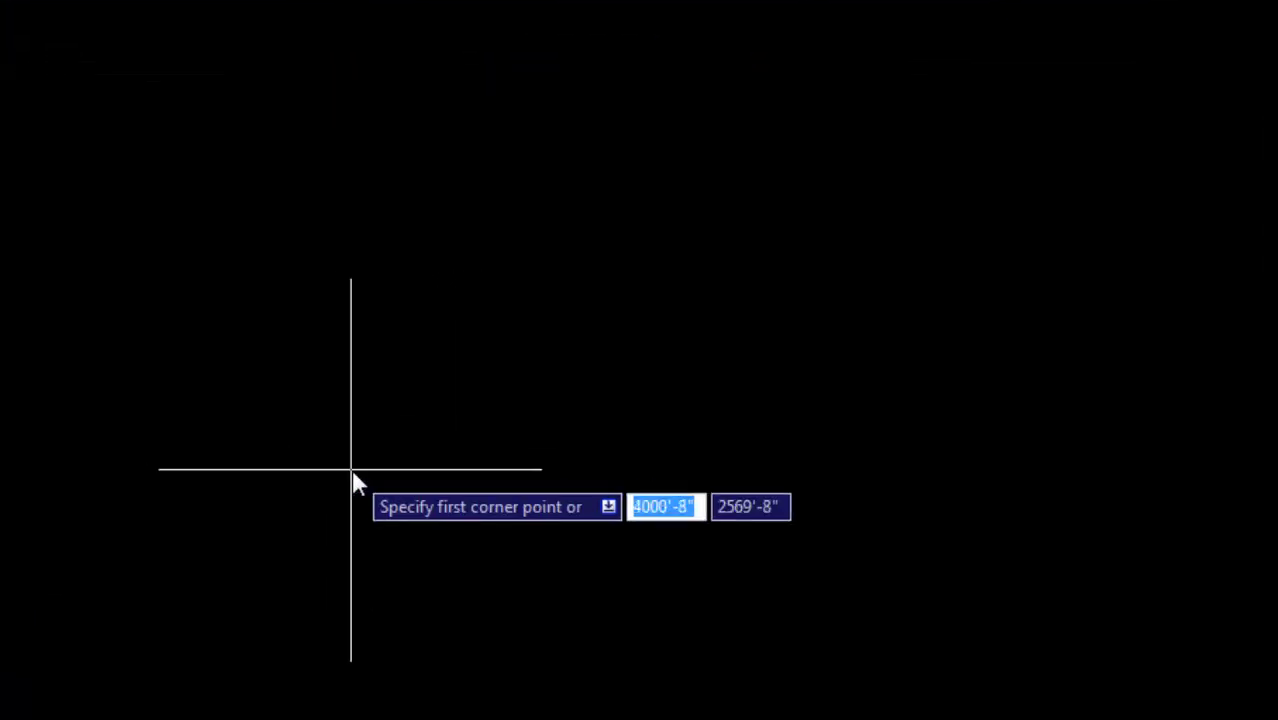
{"action": "left_click", "coordinate": [247, 263]}
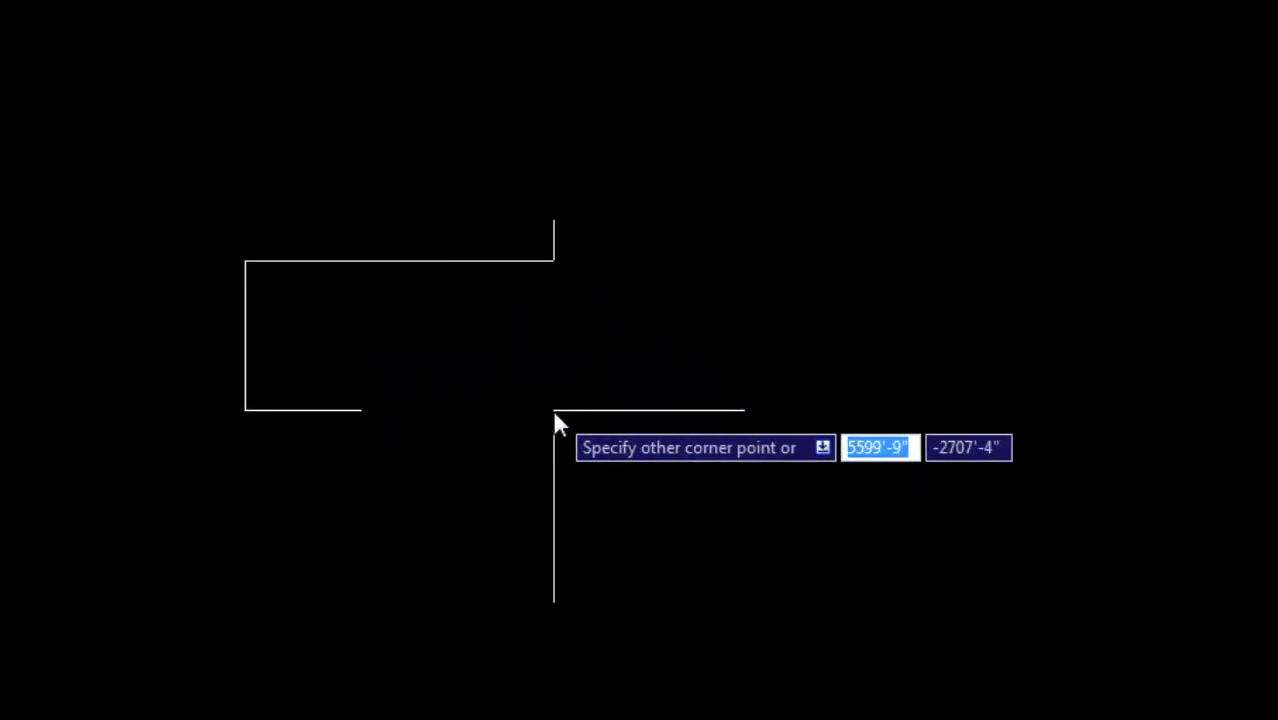
{"action": "type", "text": "@"}
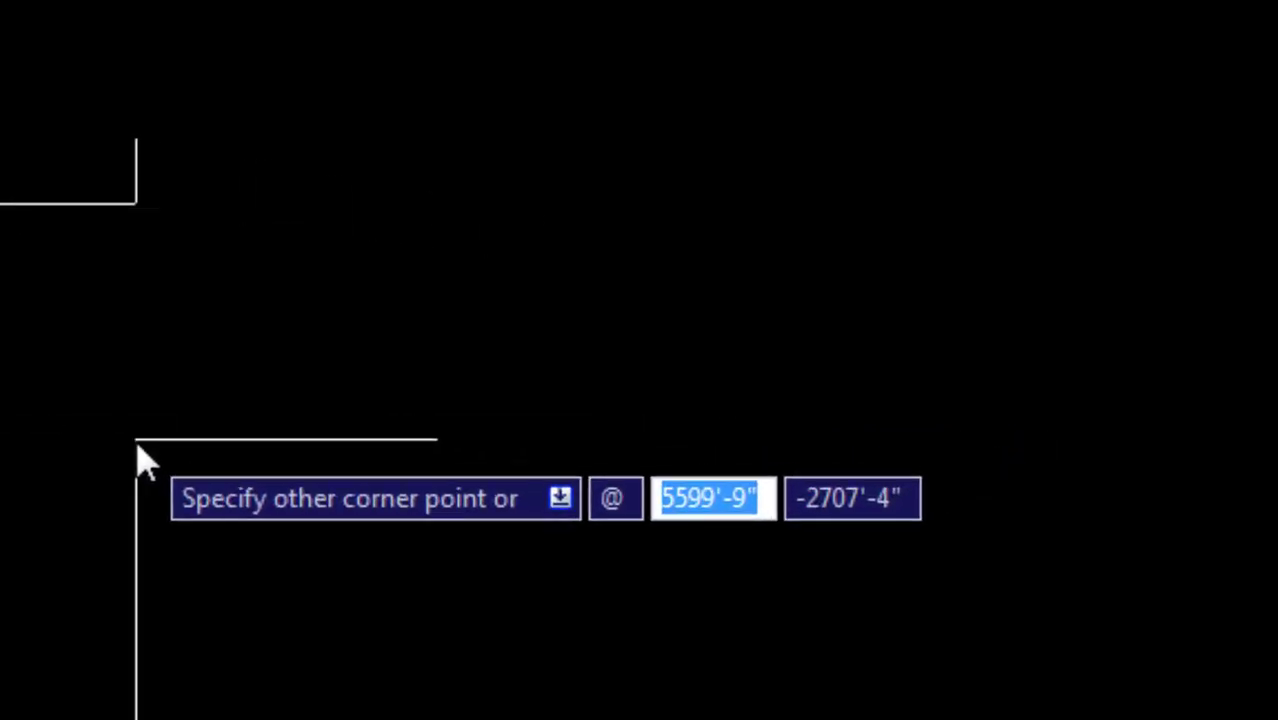
{"action": "type", "text": "10'"}
{"action": "key", "text": "Tab"}
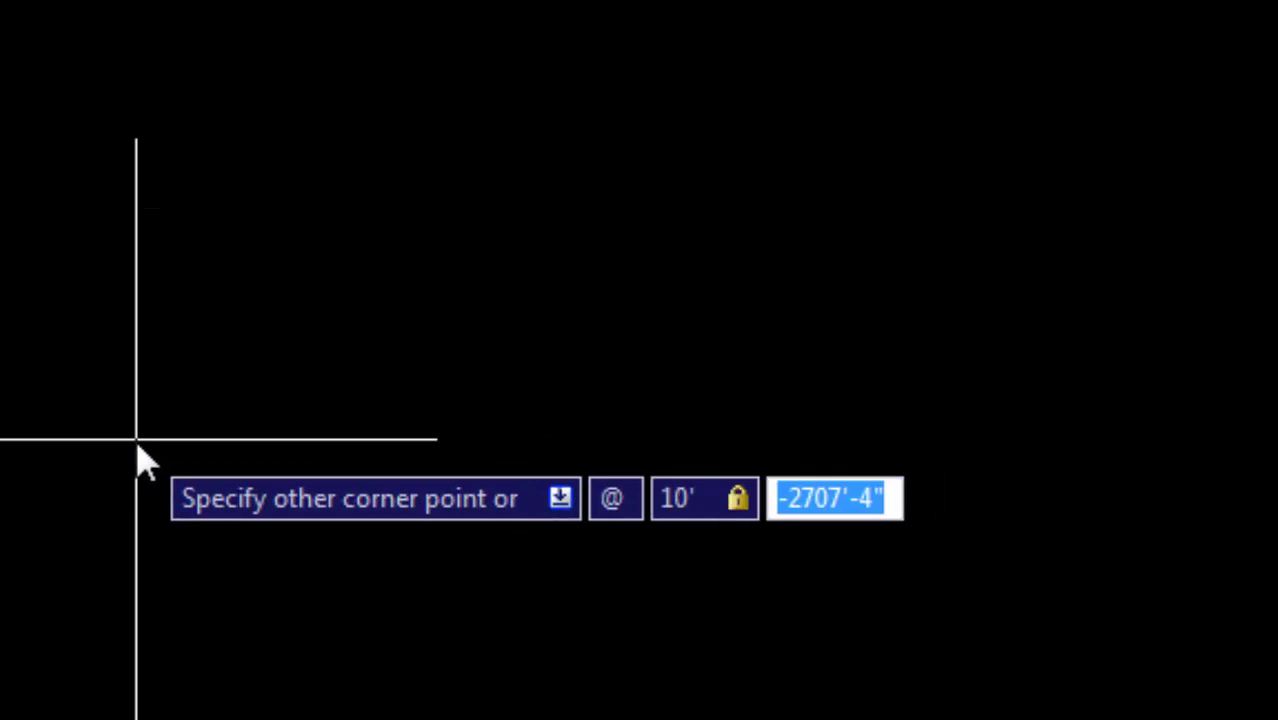
{"action": "type", "text": "10'"}
{"action": "key", "text": "Return"}
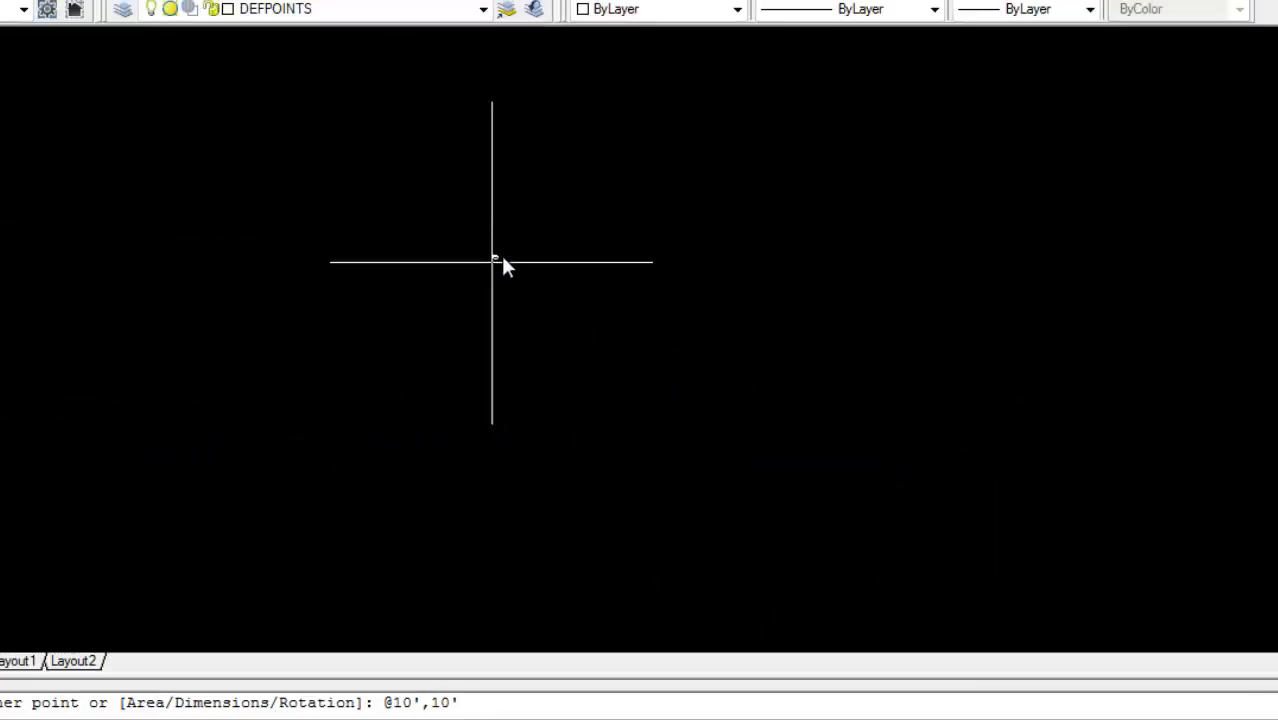
Draw a second, wider rectangle beside the square by picking two corners.
{"action": "scroll", "coordinate": [490, 268], "scroll_direction": "up", "scroll_amount": 5}
{"action": "scroll", "coordinate": [430, 270], "scroll_direction": "up", "scroll_amount": 5}
{"action": "middle_click_drag", "start_coordinate": [379, 268], "coordinate": [529, 420]}
{"action": "scroll", "coordinate": [537, 399], "scroll_direction": "up", "scroll_amount": 3}
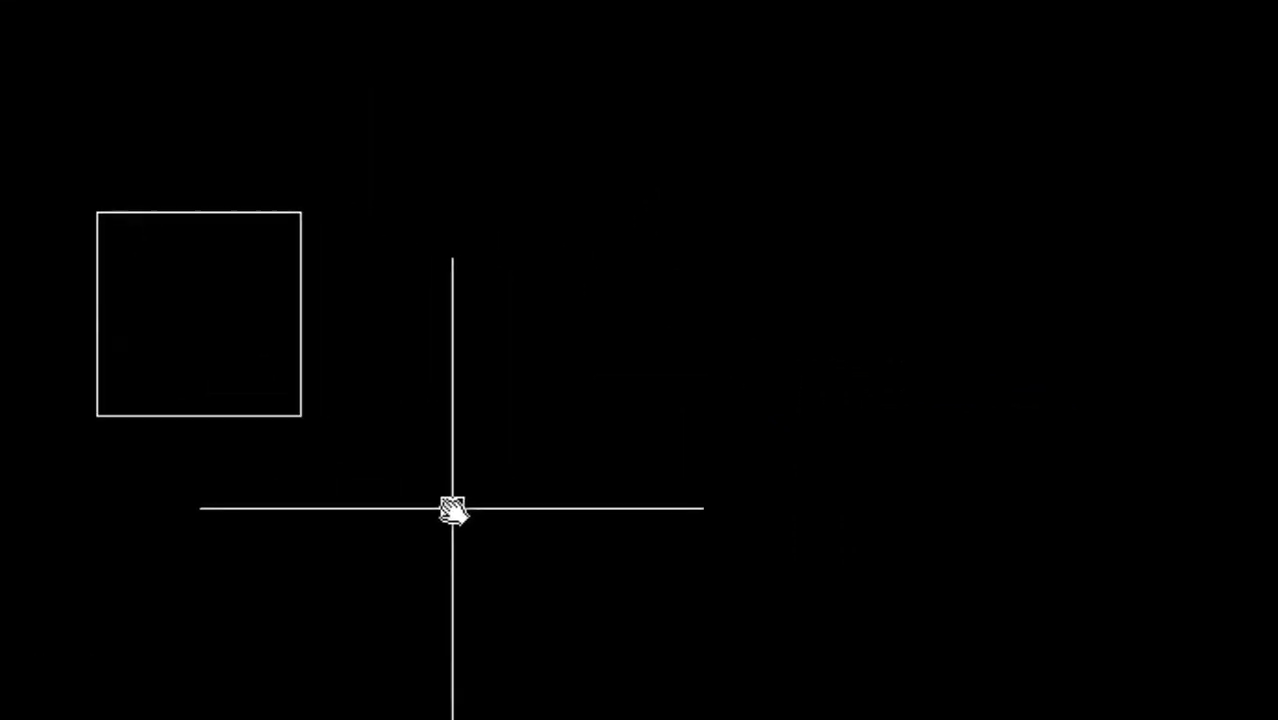
{"action": "type", "text": "r"}
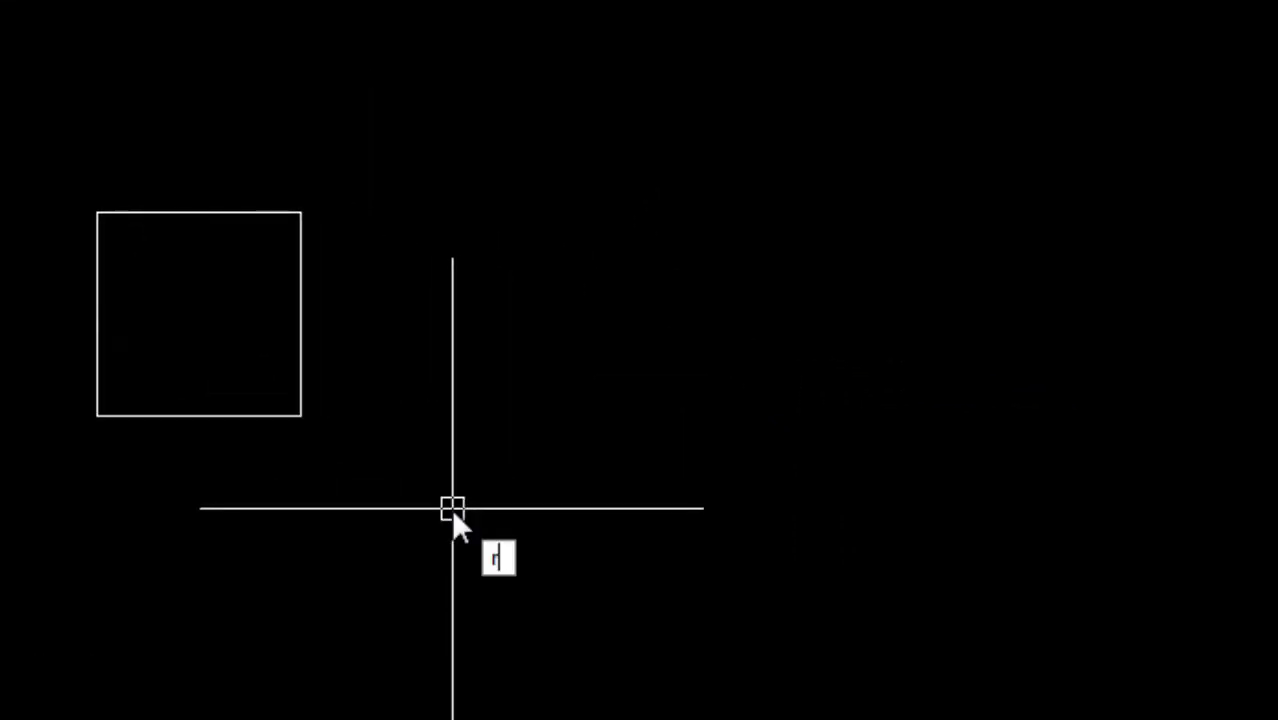
{"action": "type", "text": "ec"}
{"action": "key", "text": "Return"}
{"action": "left_click", "coordinate": [544, 221]}
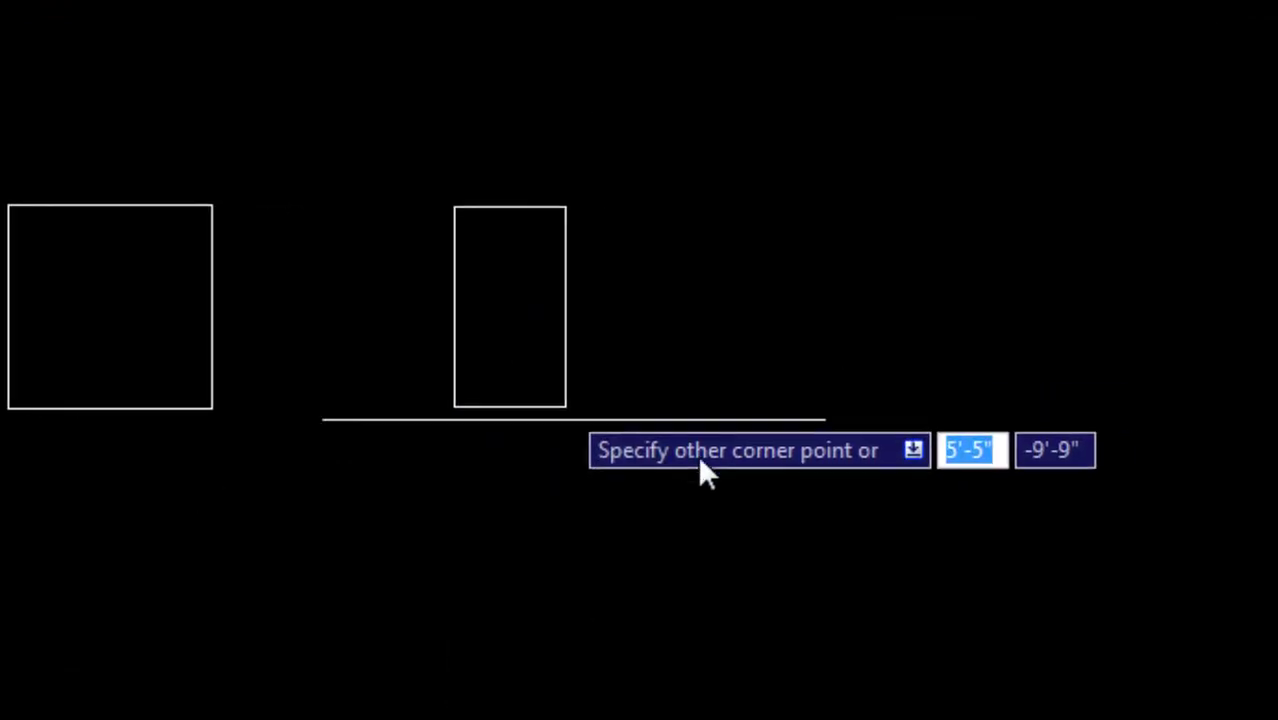
{"action": "left_click", "coordinate": [425, 409]}
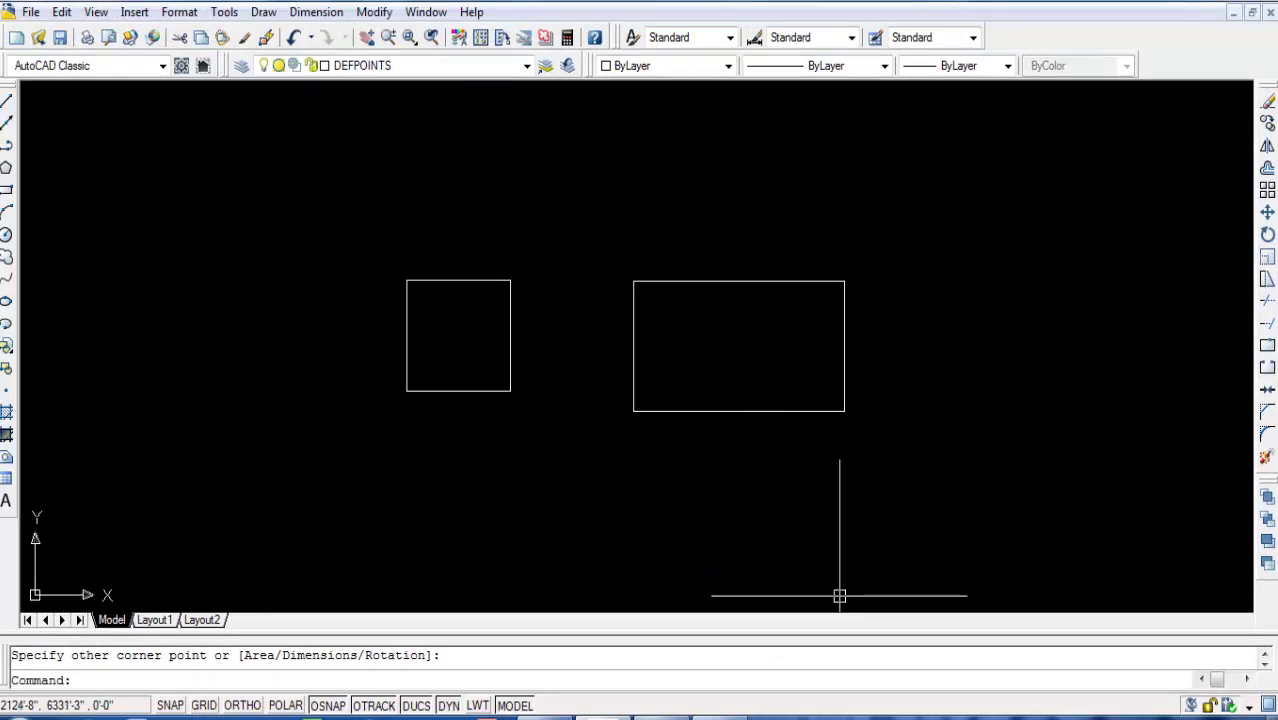
Start a line below the rectangles with a slanted first segment.
{"action": "scroll", "coordinate": [693, 365], "scroll_direction": "down", "scroll_amount": 2}
{"action": "scroll", "coordinate": [694, 368], "scroll_direction": "down", "scroll_amount": 4}
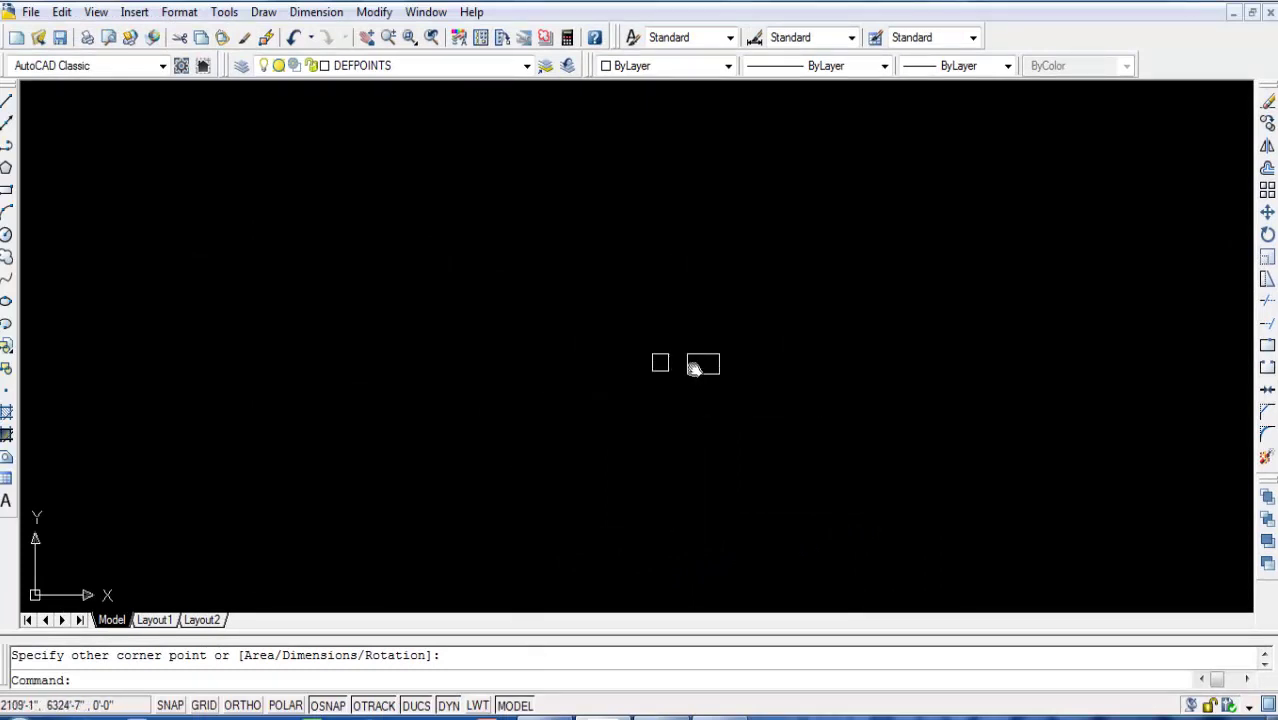
{"action": "middle_click_drag", "start_coordinate": [694, 368], "coordinate": [694, 257]}
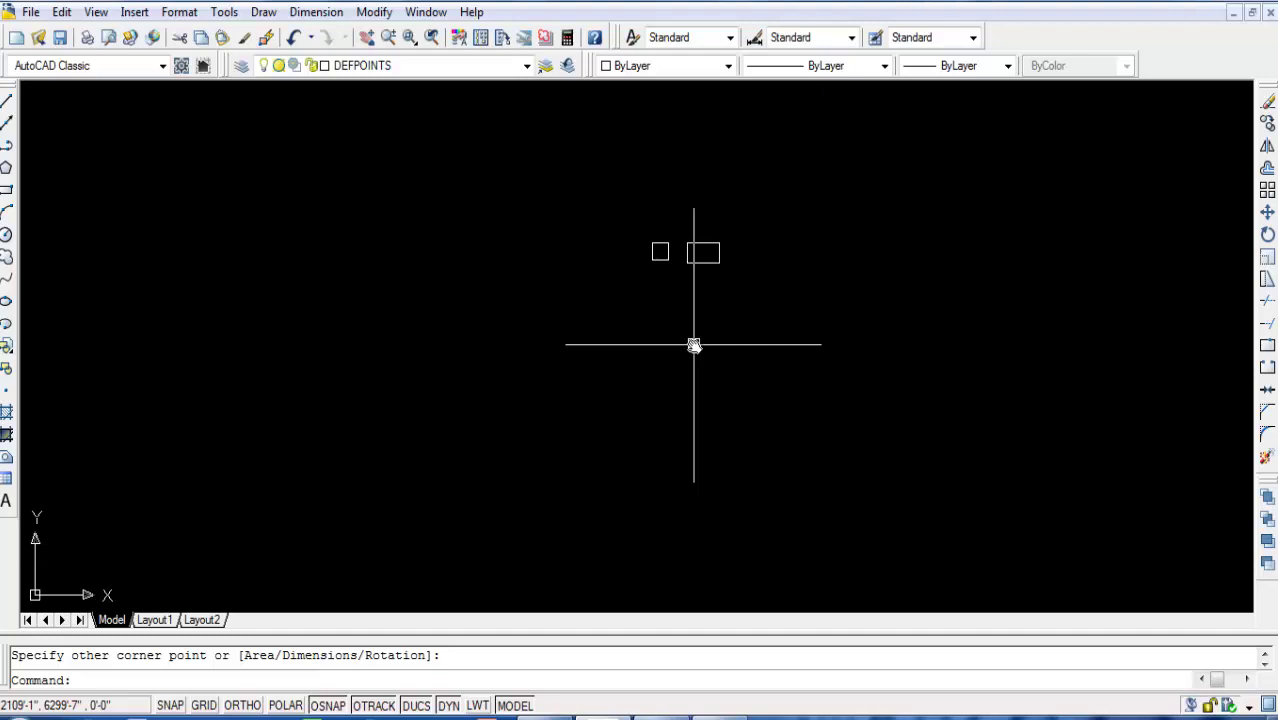
{"action": "type", "text": "l"}
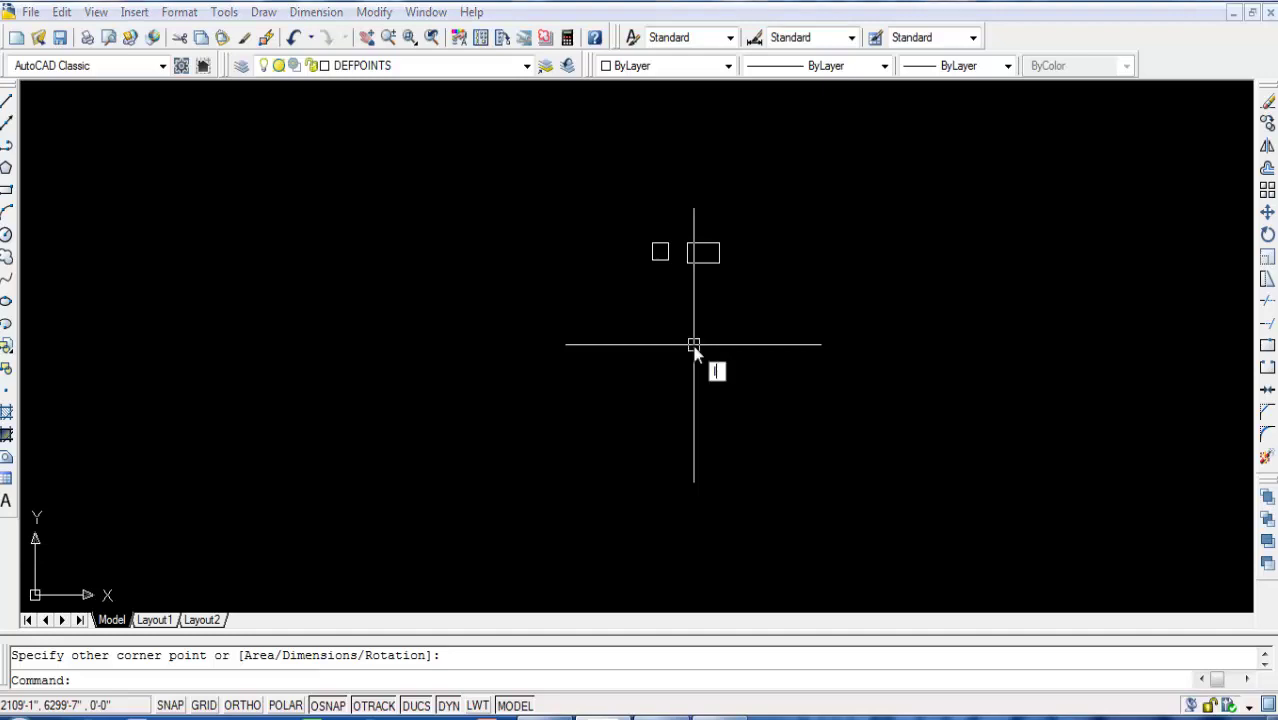
{"action": "key", "text": "Return"}
{"action": "left_click", "coordinate": [526, 309]}
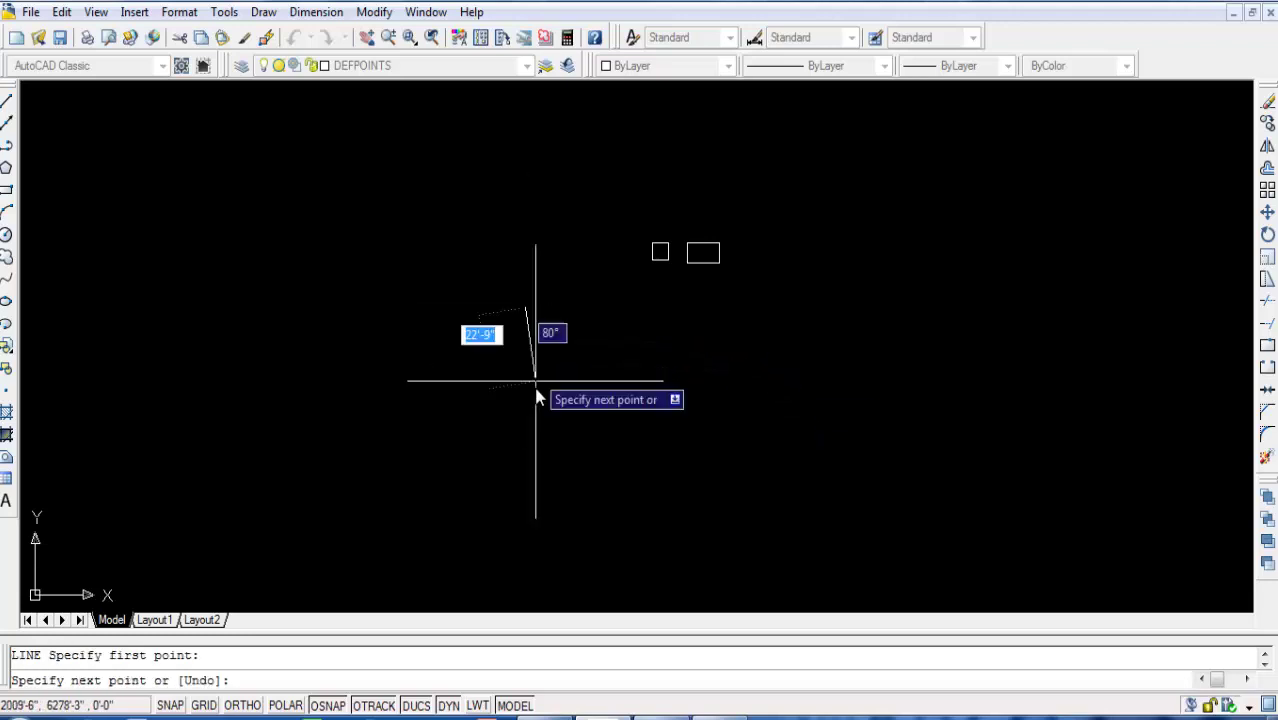
{"action": "left_click", "coordinate": [535, 391]}
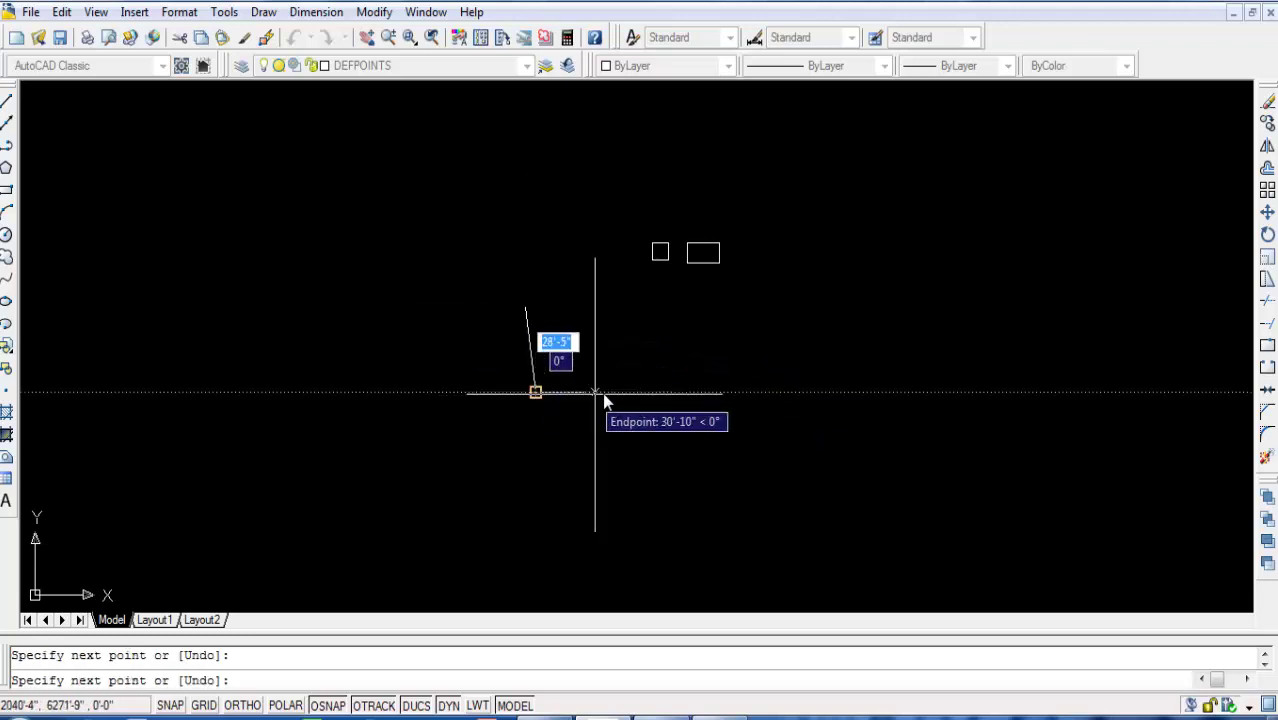
With Ortho on, continue the line with stepped horizontal and vertical segments.
{"action": "key", "text": "F8"}
{"action": "left_click", "coordinate": [655, 391]}
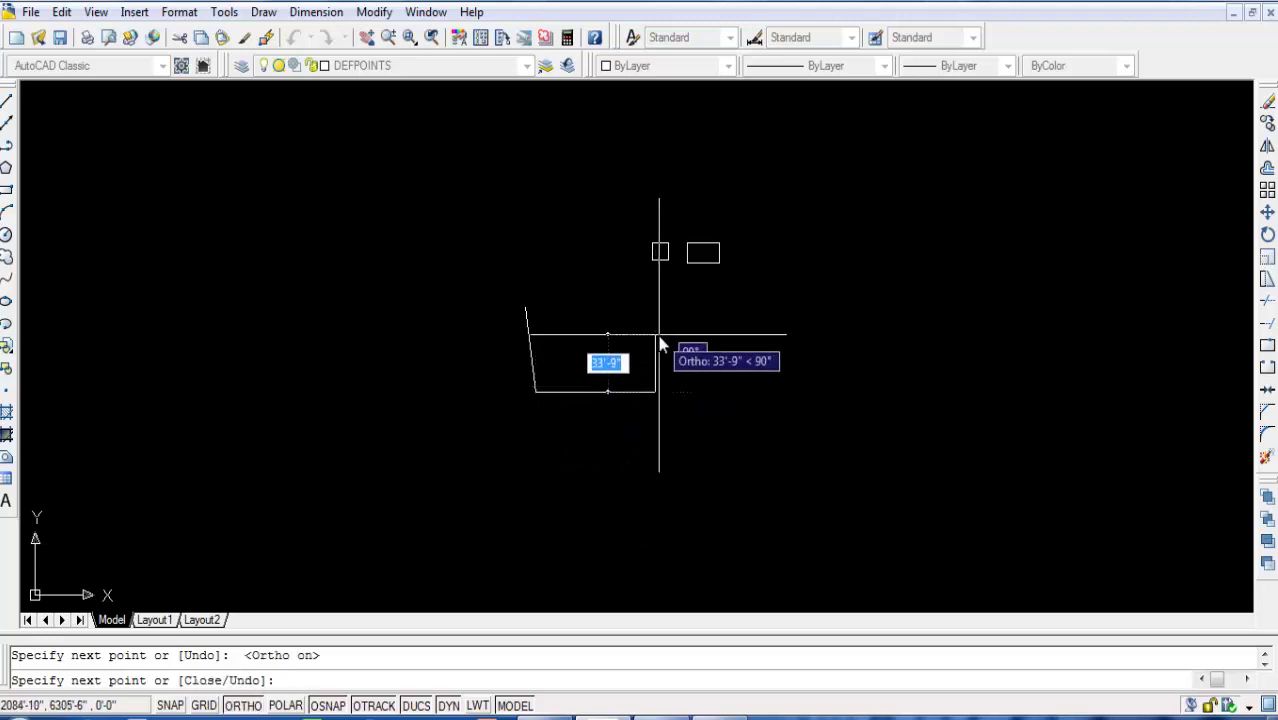
{"action": "left_click", "coordinate": [655, 335]}
{"action": "left_click", "coordinate": [750, 335]}
{"action": "left_click", "coordinate": [750, 395]}
{"action": "left_click", "coordinate": [822, 396]}
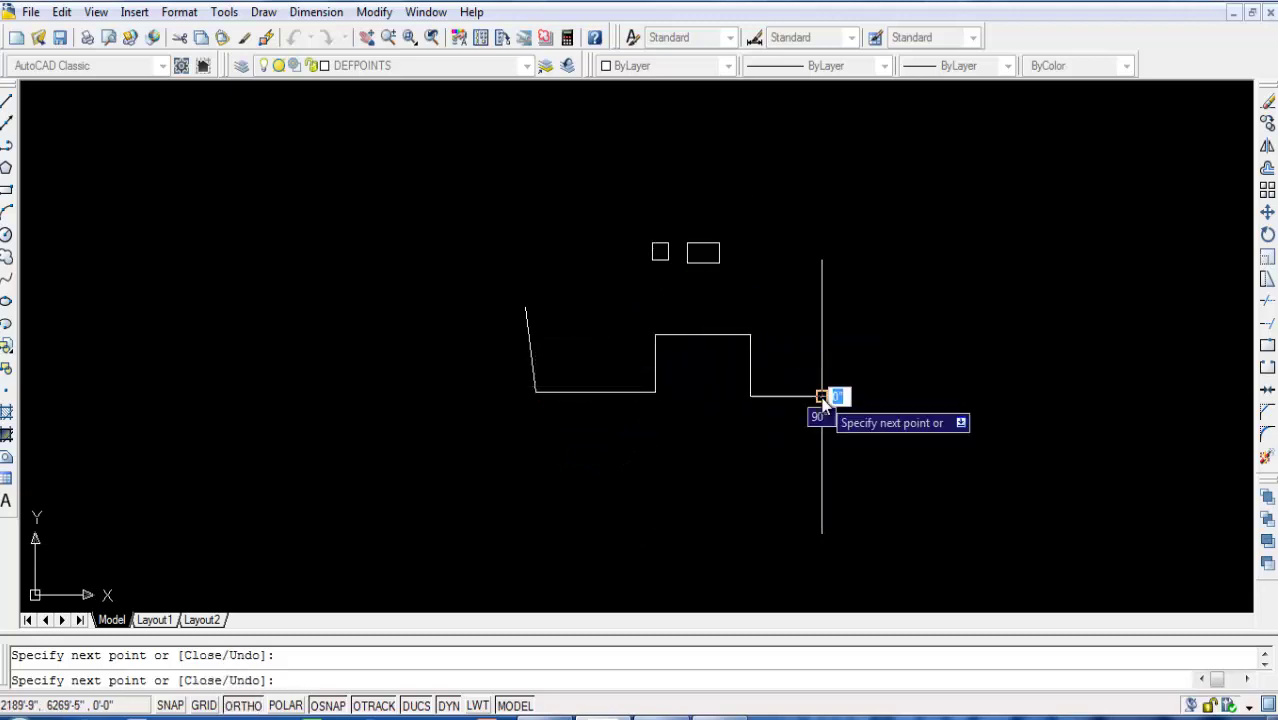
{"action": "key", "text": "Escape"}
{"action": "scroll", "coordinate": [713, 418], "scroll_direction": "up", "scroll_amount": 5}
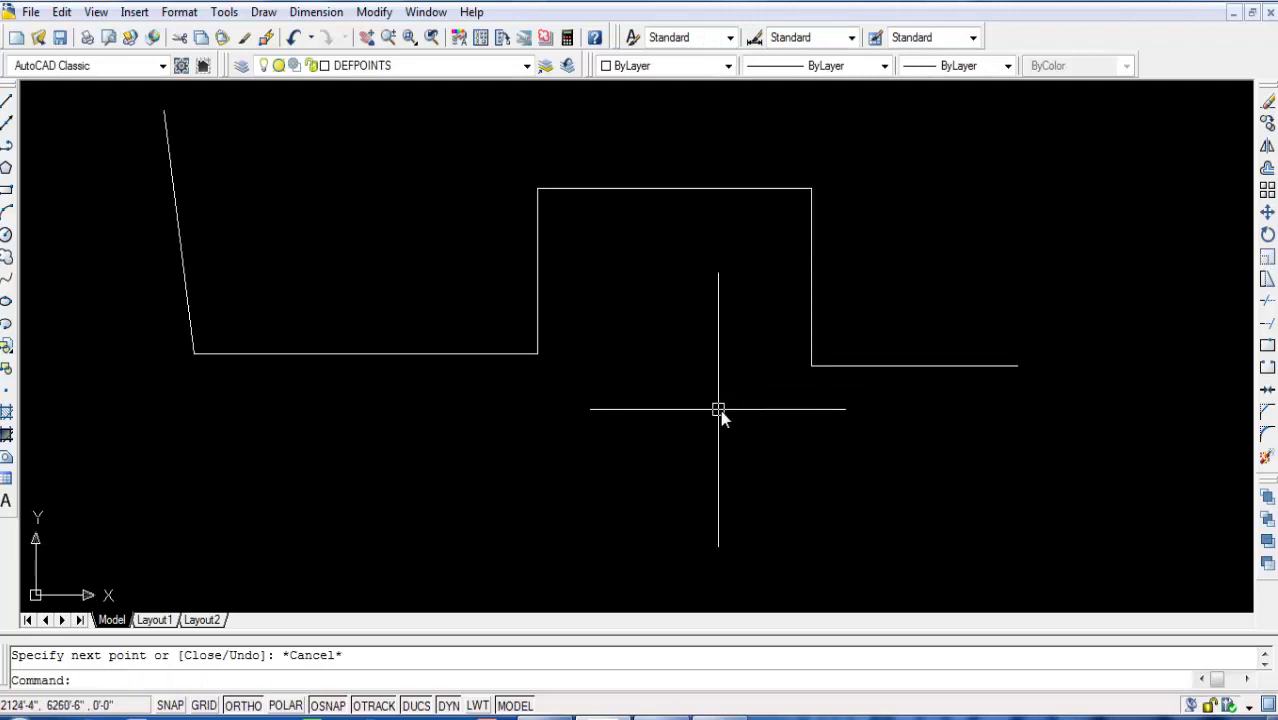
Pick each profile line in turn to confirm they are separate objects.
{"action": "scroll", "coordinate": [876, 377], "scroll_direction": "down", "scroll_amount": 2}
{"action": "left_click", "coordinate": [877, 367]}
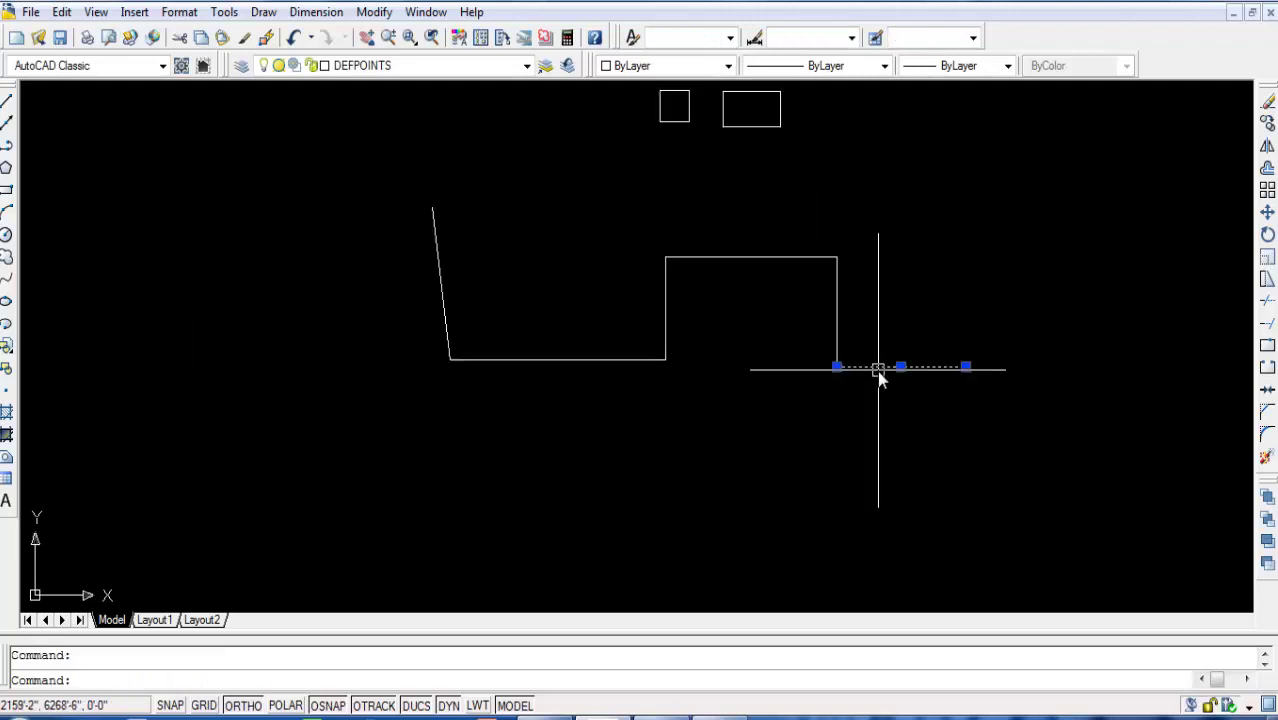
{"action": "left_click", "coordinate": [837, 333]}
{"action": "left_click", "coordinate": [797, 258]}
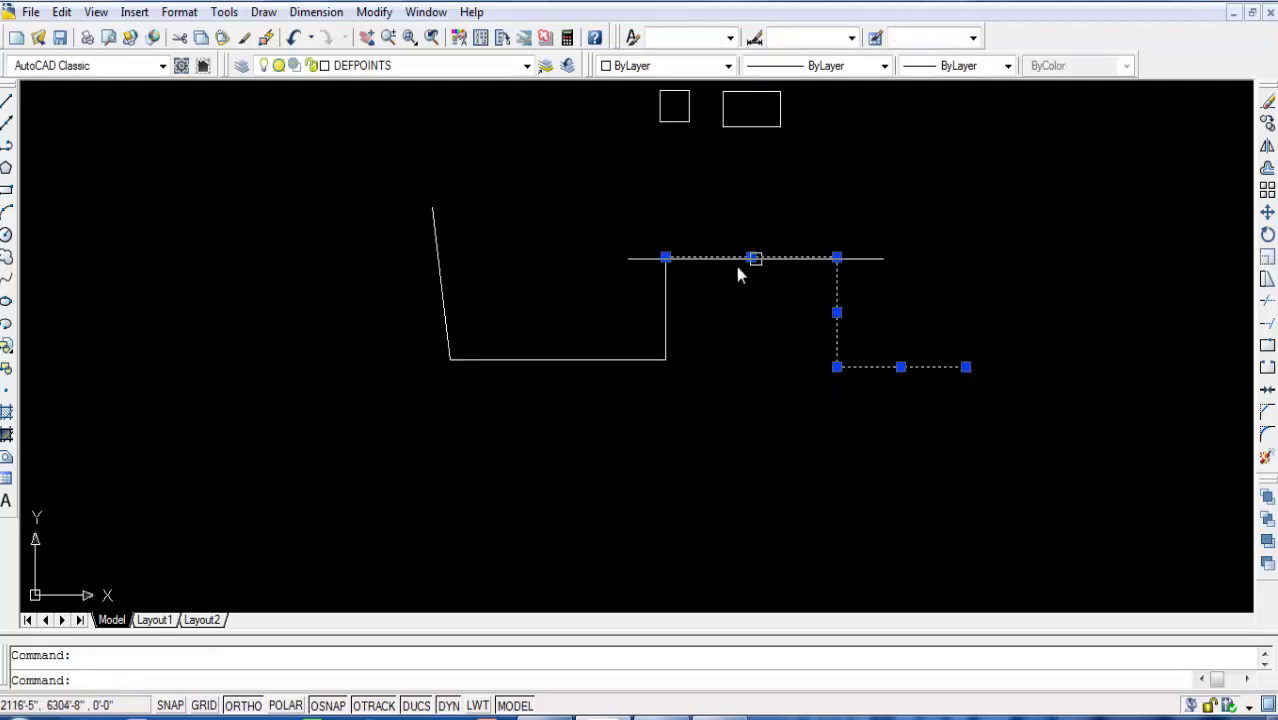
{"action": "left_click", "coordinate": [667, 300]}
{"action": "left_click", "coordinate": [607, 358]}
{"action": "left_click", "coordinate": [607, 358]}
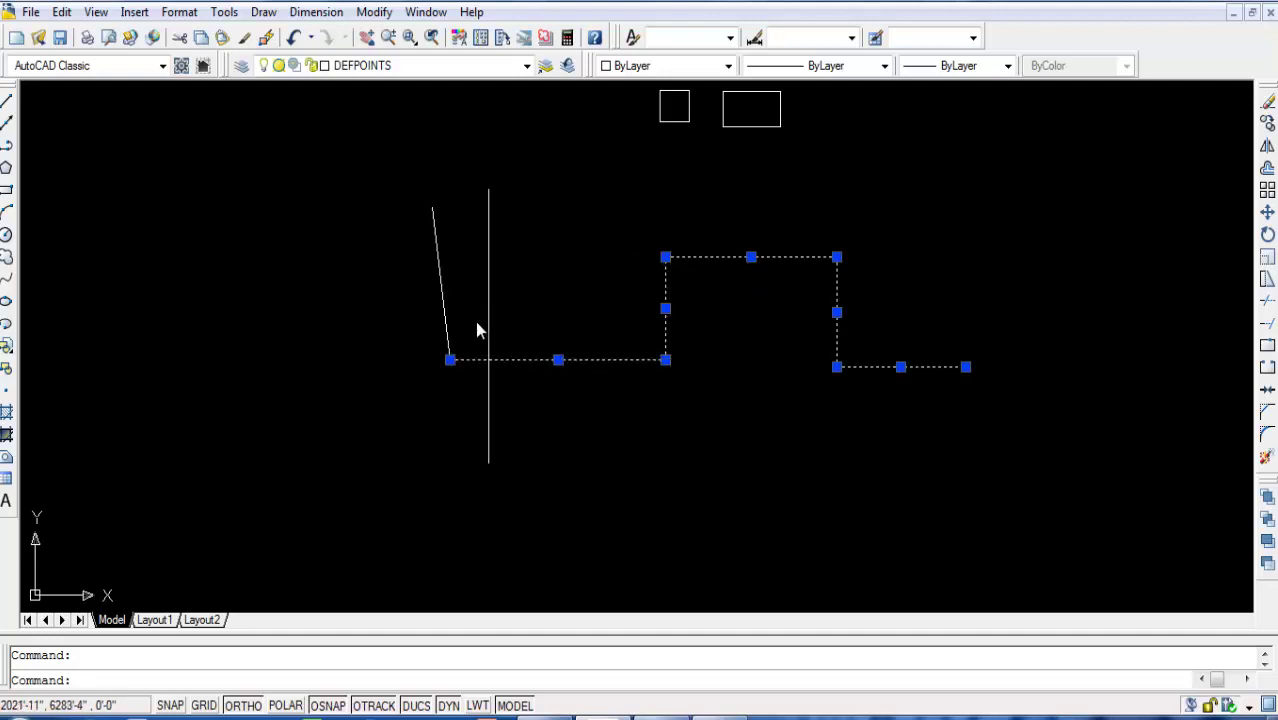
{"action": "left_click", "coordinate": [445, 314]}
{"action": "key", "text": "Escape"}
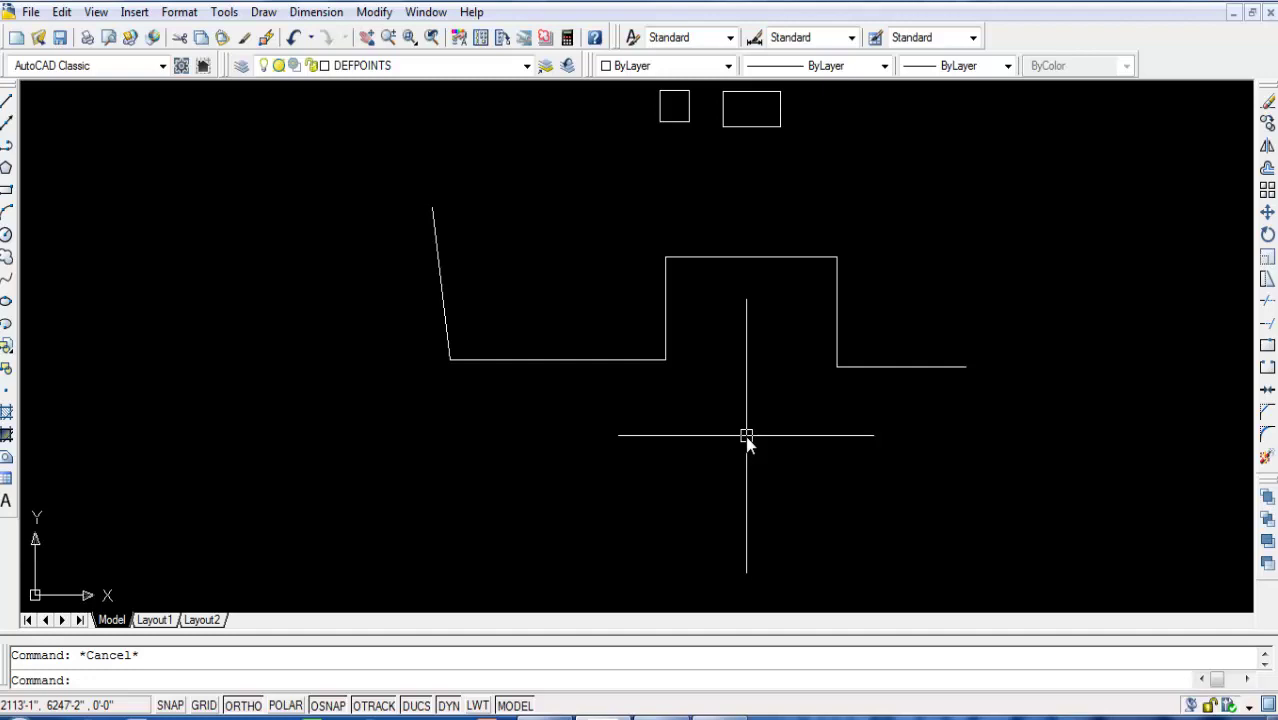
Use PEDIT to convert the lower-right line and join all profile segments to it.
{"action": "type", "text": "pe"}
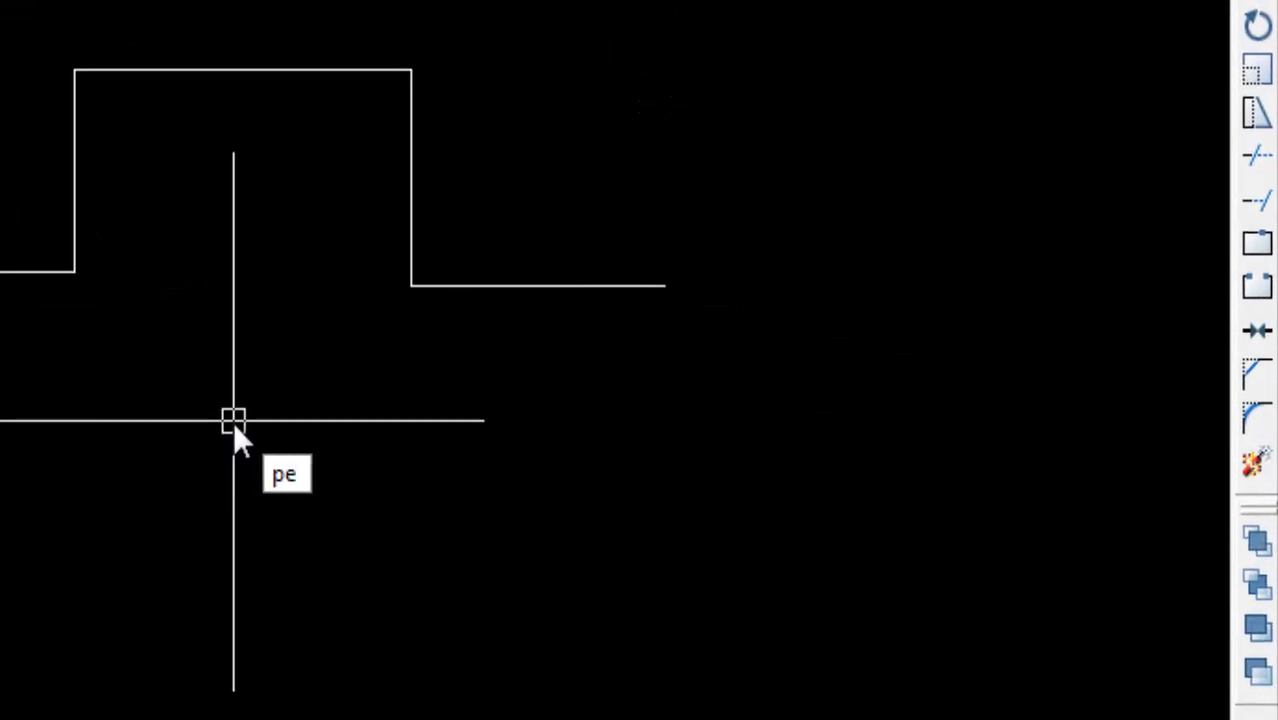
{"action": "key", "text": "Return"}
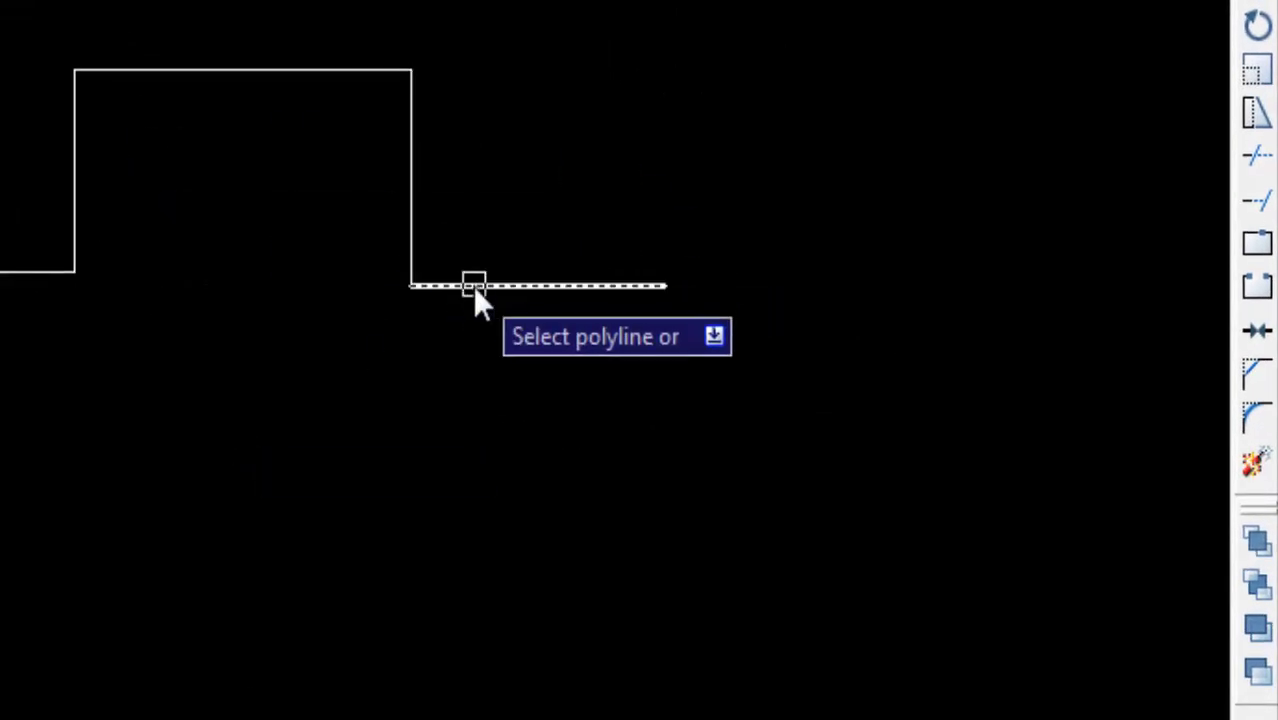
{"action": "left_click", "coordinate": [474, 285]}
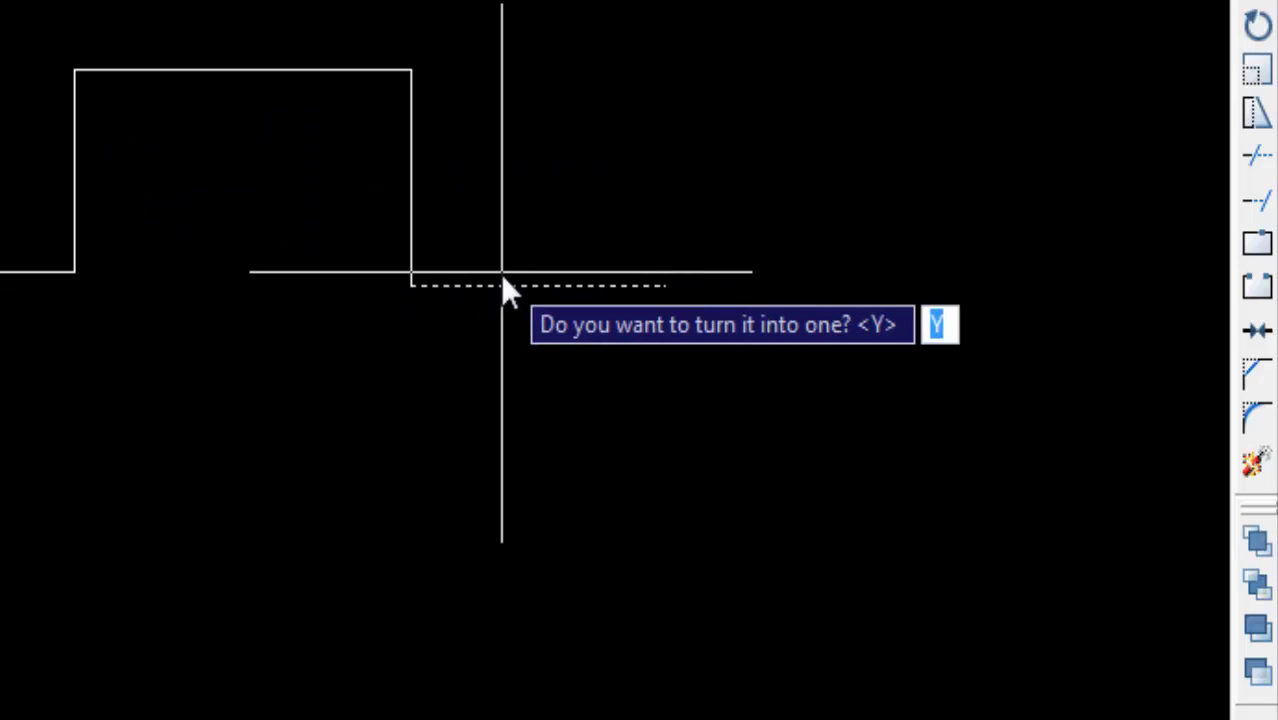
{"action": "key", "text": "Return"}
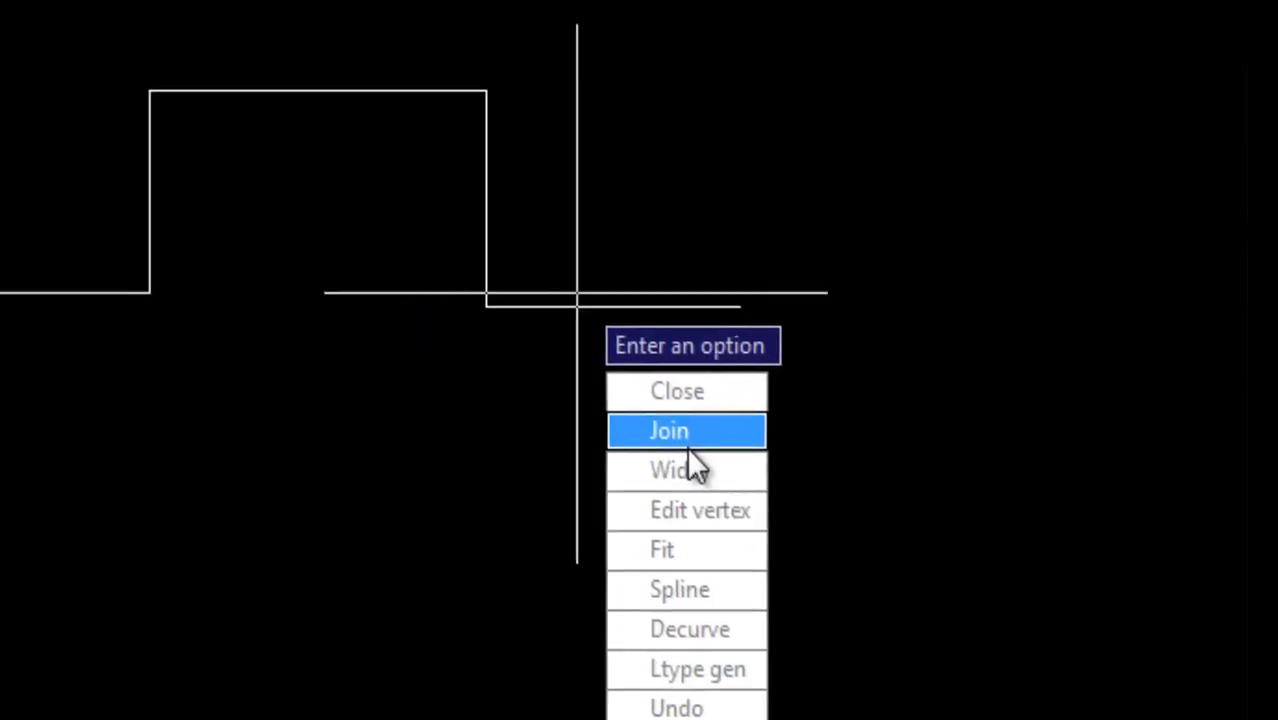
{"action": "left_click", "coordinate": [686, 430]}
{"action": "left_click", "coordinate": [1236, 76]}
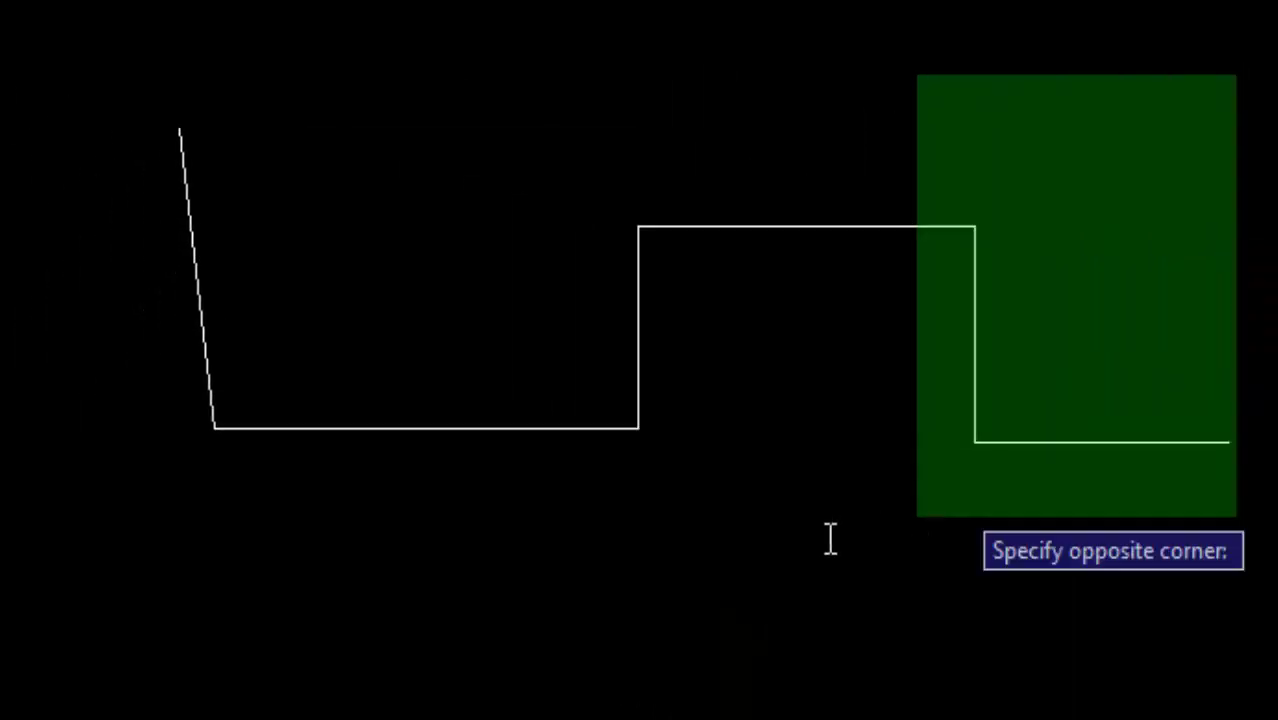
{"action": "left_click", "coordinate": [131, 612]}
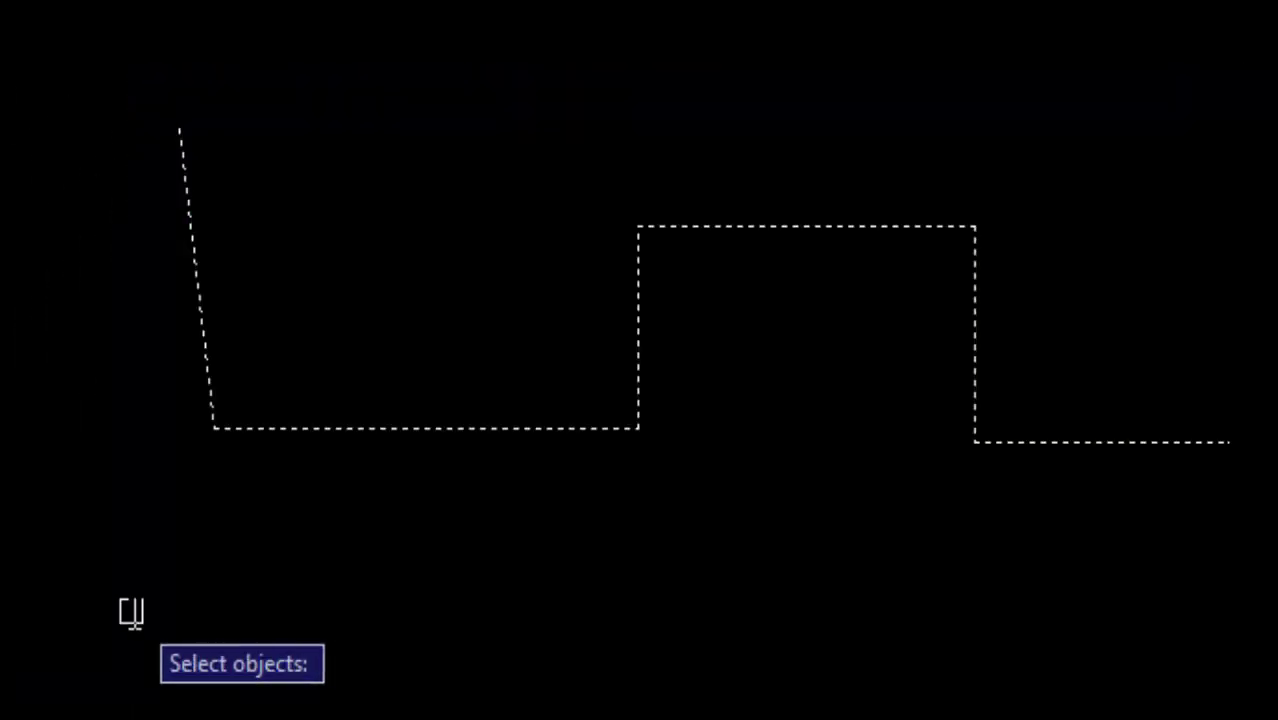
{"action": "key", "text": "Return"}
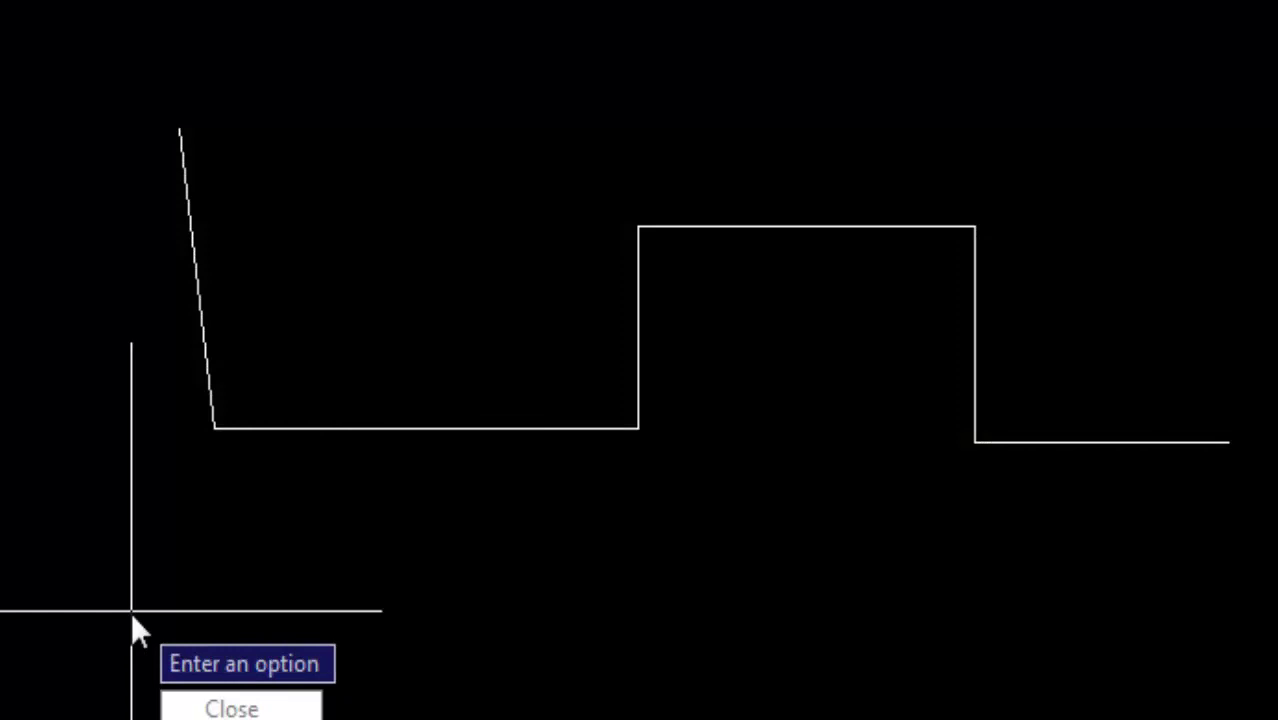
{"action": "key", "text": "Return"}
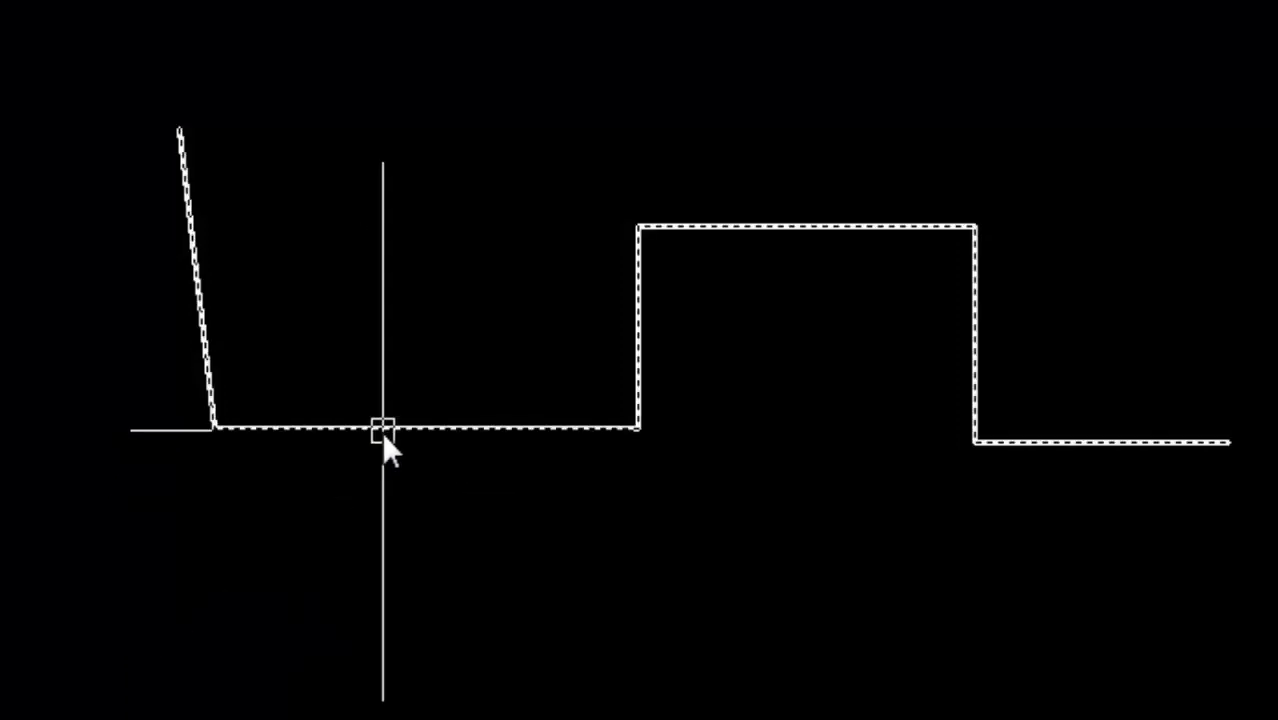
{"action": "left_click", "coordinate": [381, 429]}
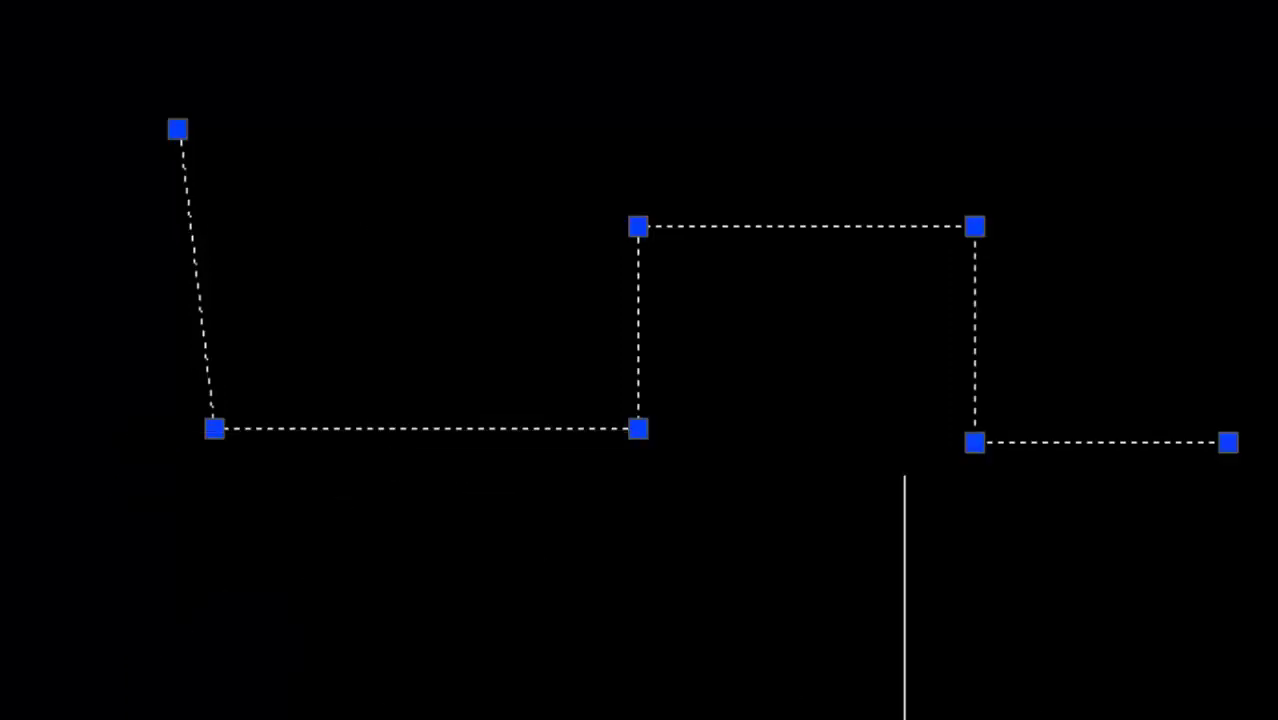
Select the joined profile polyline and explode it into separate lines.
{"action": "key", "text": "Escape"}
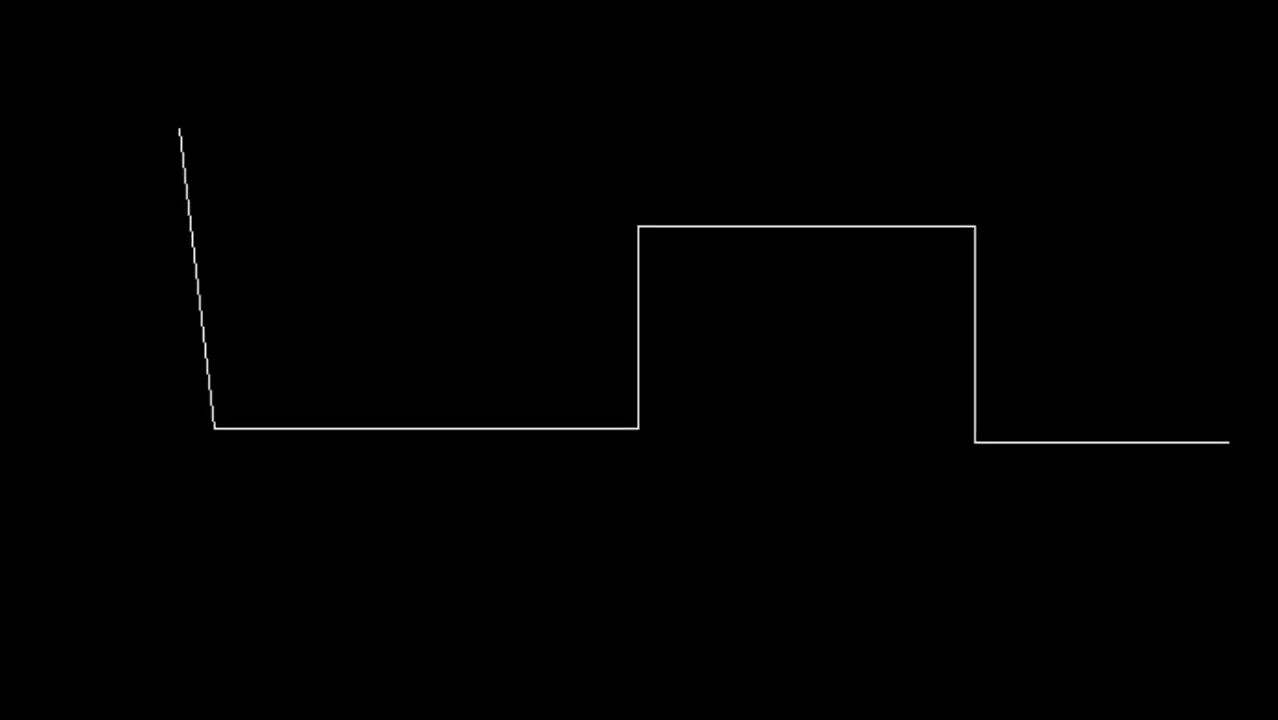
{"action": "scroll", "coordinate": [899, 560], "scroll_direction": "down", "scroll_amount": 4}
{"action": "middle_click_drag", "start_coordinate": [898, 557], "coordinate": [870, 568]}
{"action": "scroll", "coordinate": [870, 568], "scroll_direction": "up", "scroll_amount": 3}
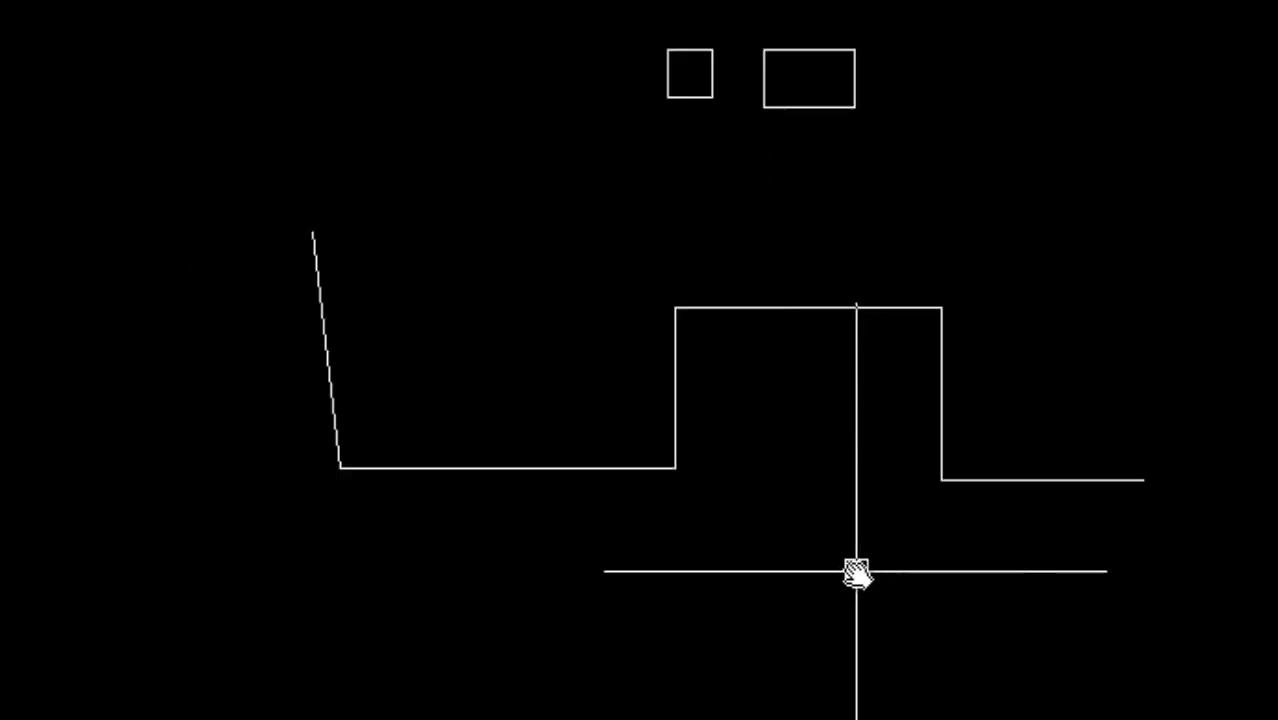
{"action": "scroll", "coordinate": [860, 534], "scroll_direction": "up", "scroll_amount": 2}
{"action": "left_click", "coordinate": [842, 218]}
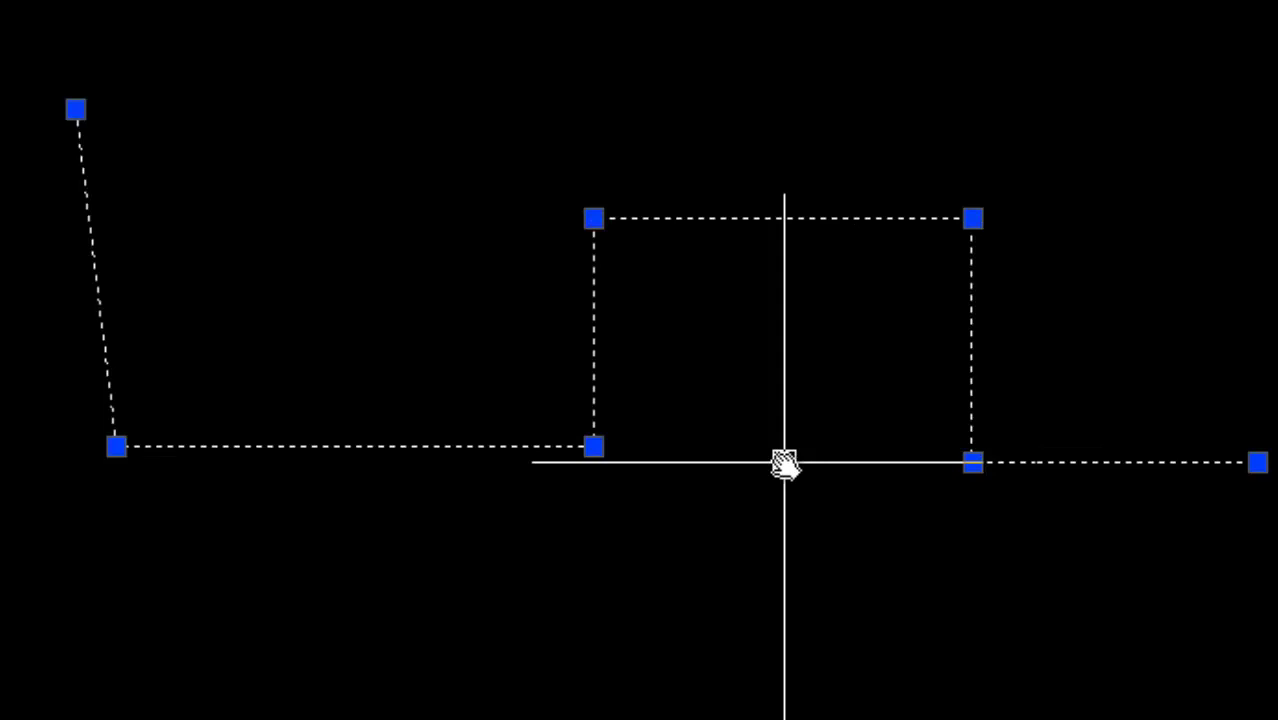
{"action": "type", "text": "x"}
{"action": "key", "text": "Escape"}
Pick each of the six segments individually to confirm they are separate lines.
{"action": "left_click", "coordinate": [1050, 458]}
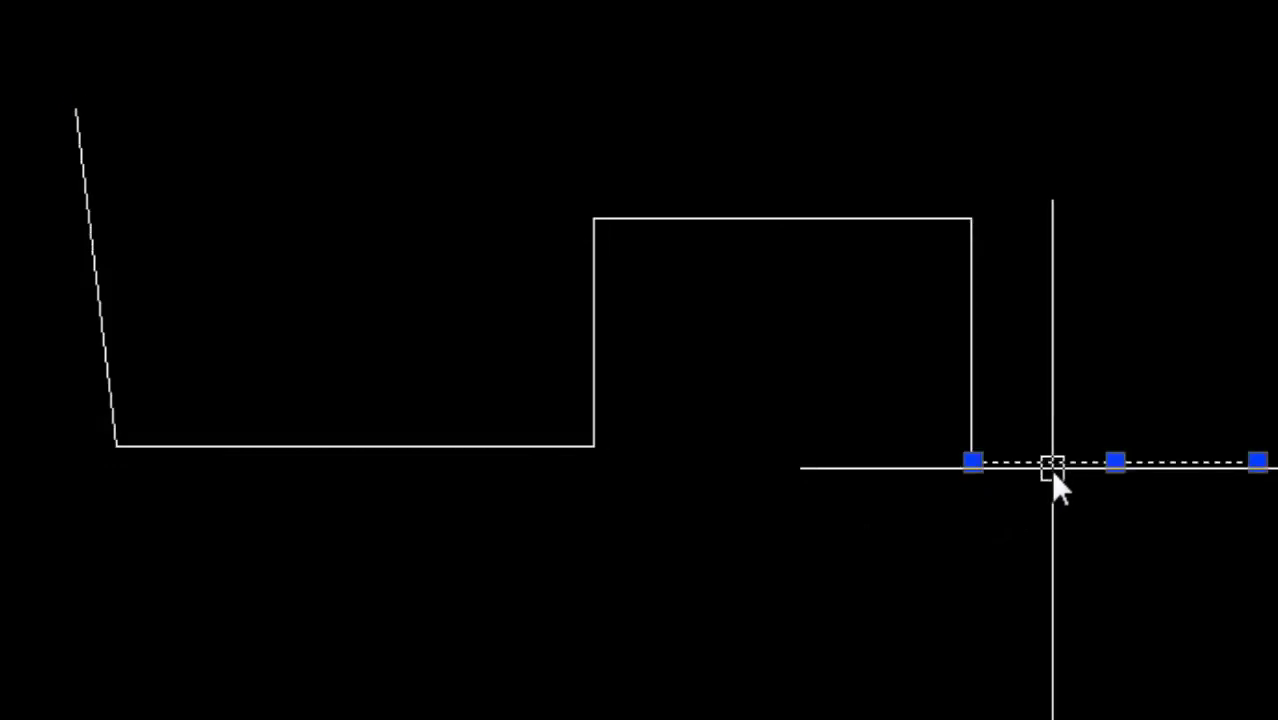
{"action": "left_click", "coordinate": [973, 345]}
{"action": "left_click", "coordinate": [846, 218]}
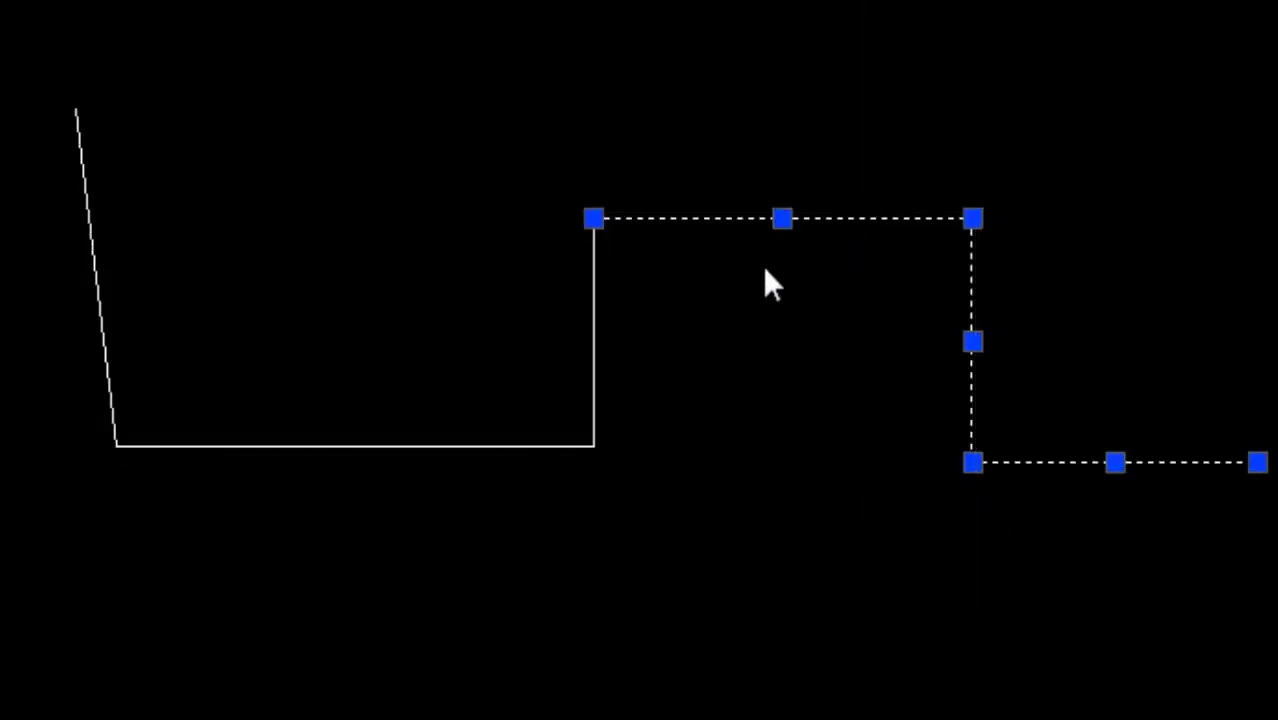
{"action": "left_click", "coordinate": [596, 312]}
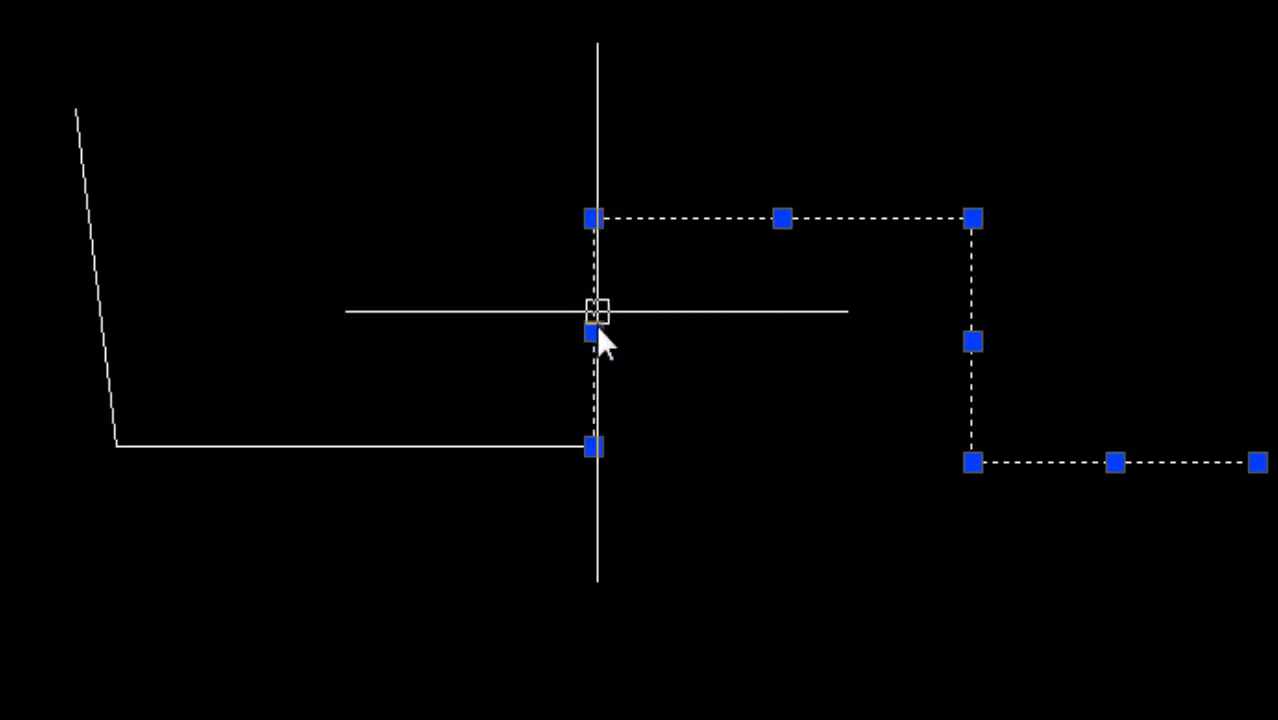
{"action": "left_click", "coordinate": [494, 450]}
{"action": "left_click", "coordinate": [99, 293]}
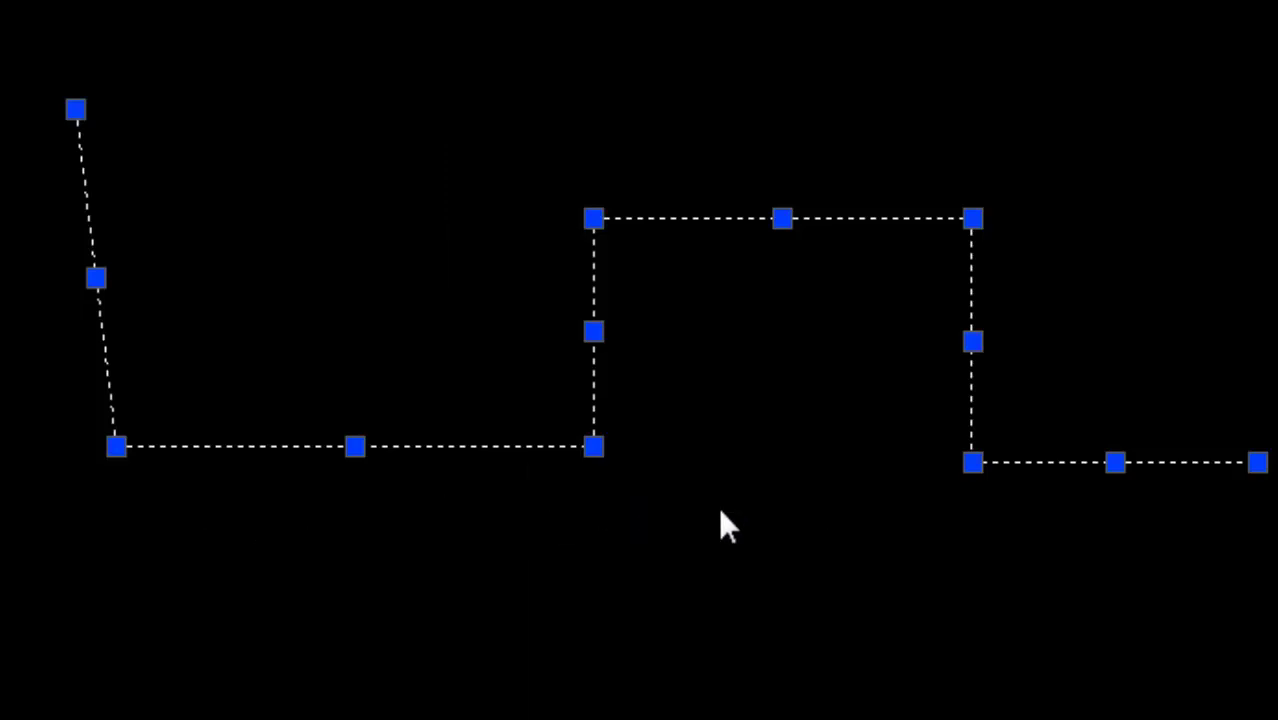
Pan and zoom to recentre the whole exploded profile in view.
{"action": "scroll", "coordinate": [718, 522], "scroll_direction": "down", "scroll_amount": 2}
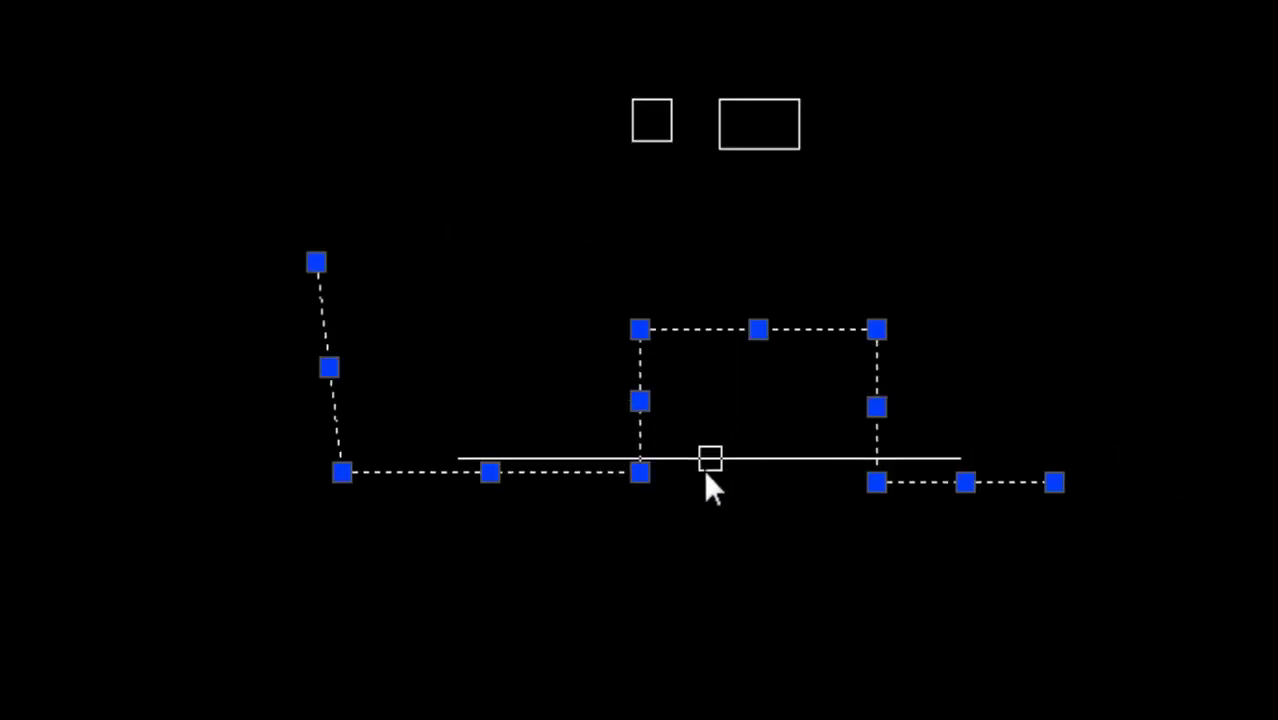
{"action": "scroll", "coordinate": [703, 470], "scroll_direction": "up", "scroll_amount": 1}
{"action": "scroll", "coordinate": [698, 471], "scroll_direction": "up", "scroll_amount": 1}
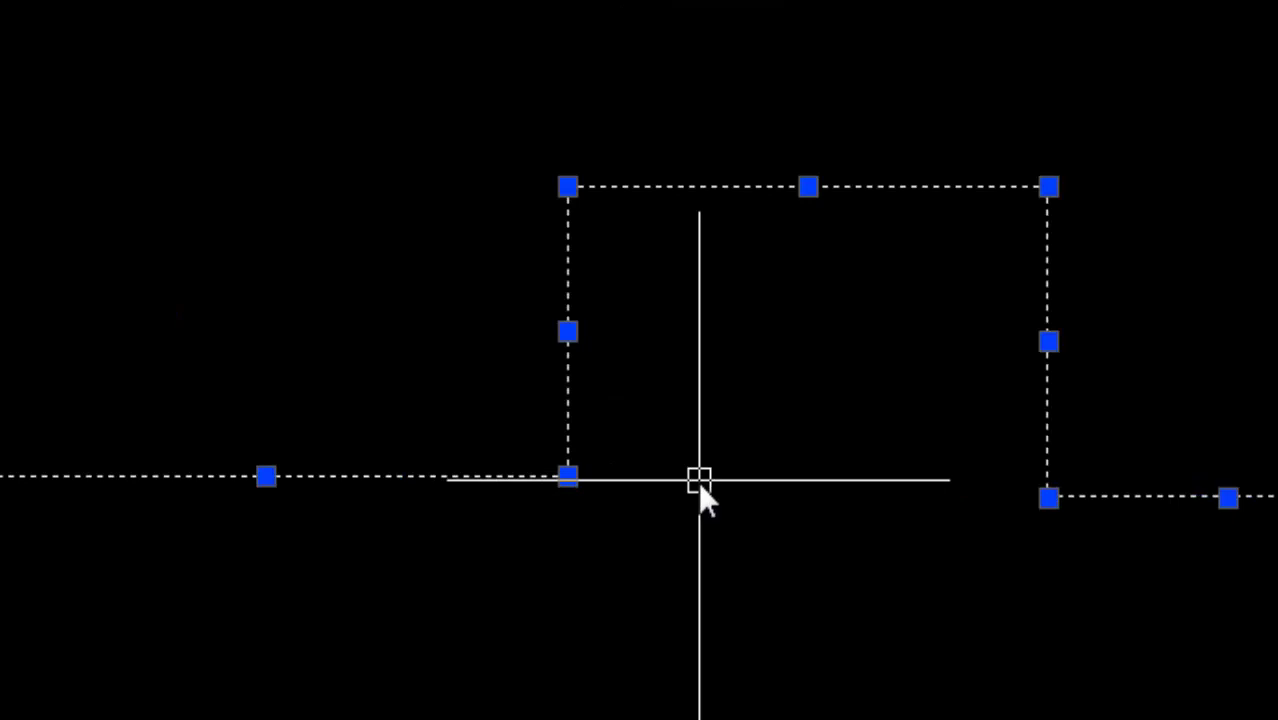
{"action": "scroll", "coordinate": [730, 391], "scroll_direction": "down", "scroll_amount": 2}
{"action": "scroll", "coordinate": [727, 391], "scroll_direction": "down", "scroll_amount": 1}
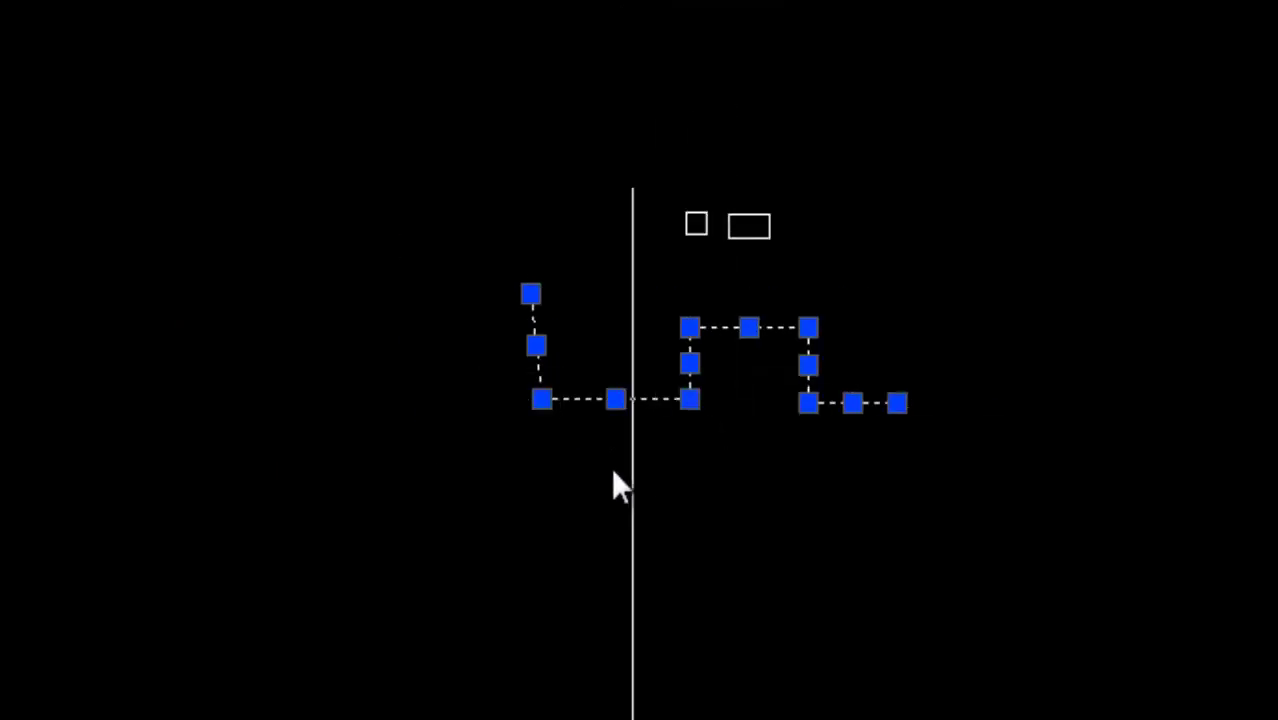
{"action": "middle_click_drag", "start_coordinate": [613, 485], "coordinate": [866, 533]}
{"action": "scroll", "coordinate": [959, 434], "scroll_direction": "up", "scroll_amount": 1}
{"action": "scroll", "coordinate": [956, 440], "scroll_direction": "up", "scroll_amount": 3}
{"action": "middle_click_drag", "start_coordinate": [956, 442], "coordinate": [673, 468]}
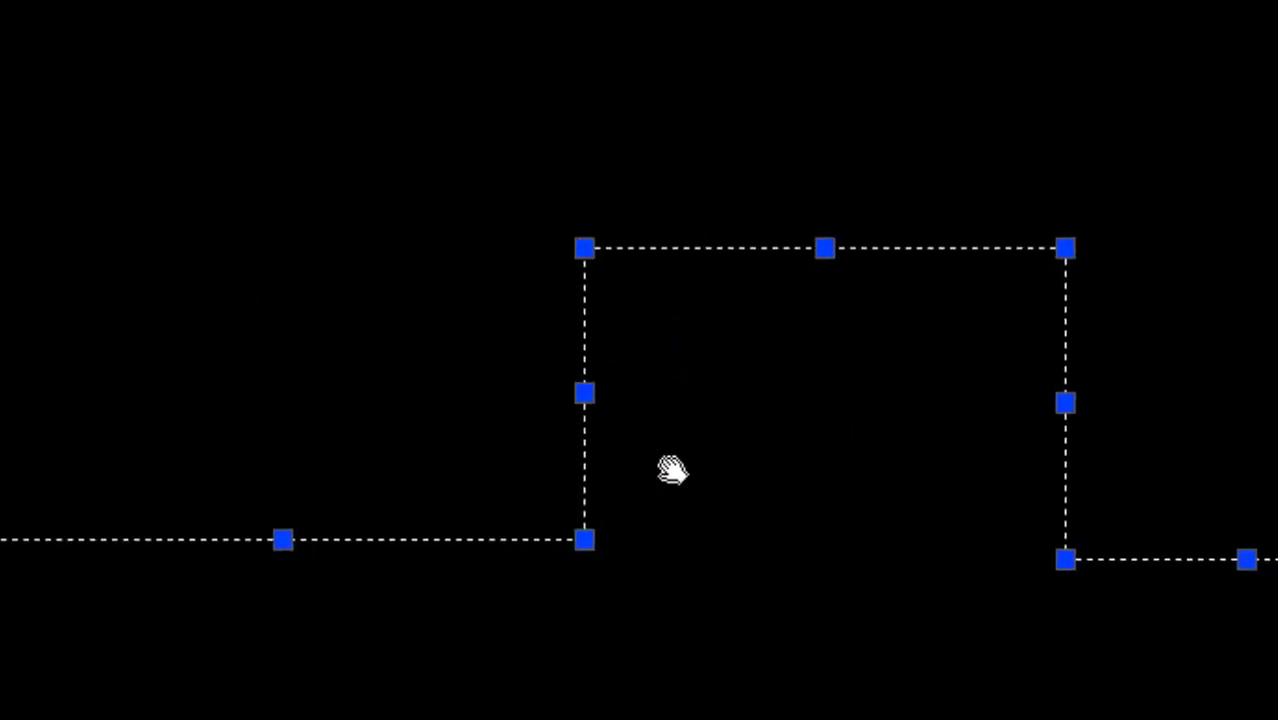
{"action": "scroll", "coordinate": [673, 468], "scroll_direction": "down", "scroll_amount": 4}
{"action": "middle_click_drag", "start_coordinate": [720, 528], "coordinate": [699, 442]}
{"action": "scroll", "coordinate": [699, 442], "scroll_direction": "up", "scroll_amount": 3}
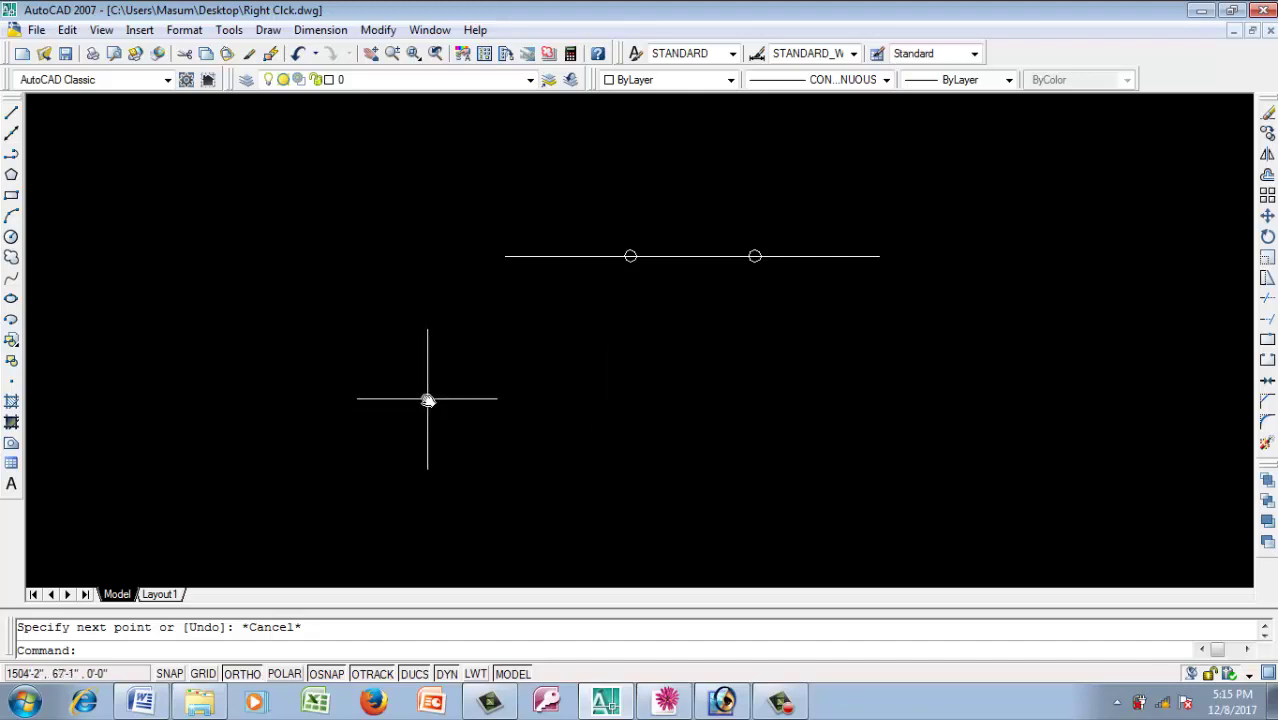
Draw a new horizontal line with the L command.
{"action": "type", "text": "l"}
{"action": "key", "text": "Return"}
{"action": "left_click", "coordinate": [352, 379]}
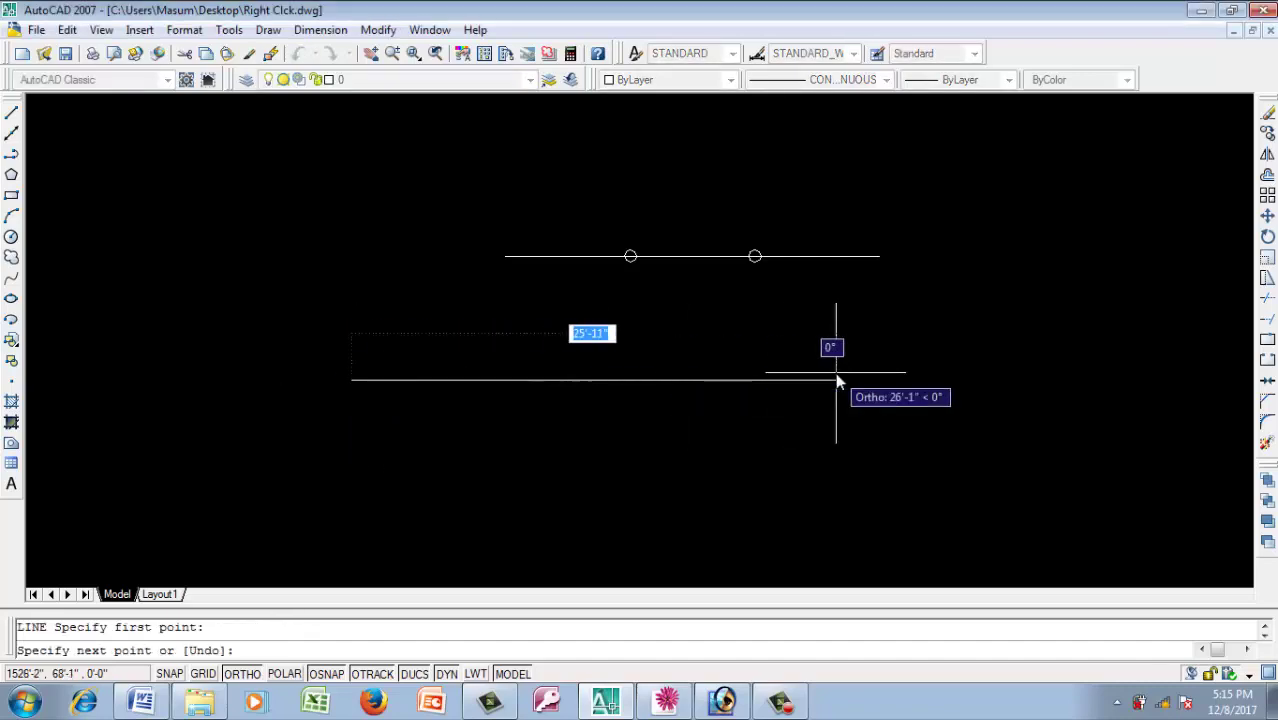
{"action": "left_click", "coordinate": [831, 379]}
{"action": "key", "text": "Escape"}
{"action": "scroll", "coordinate": [551, 393], "scroll_direction": "up", "scroll_amount": 2}
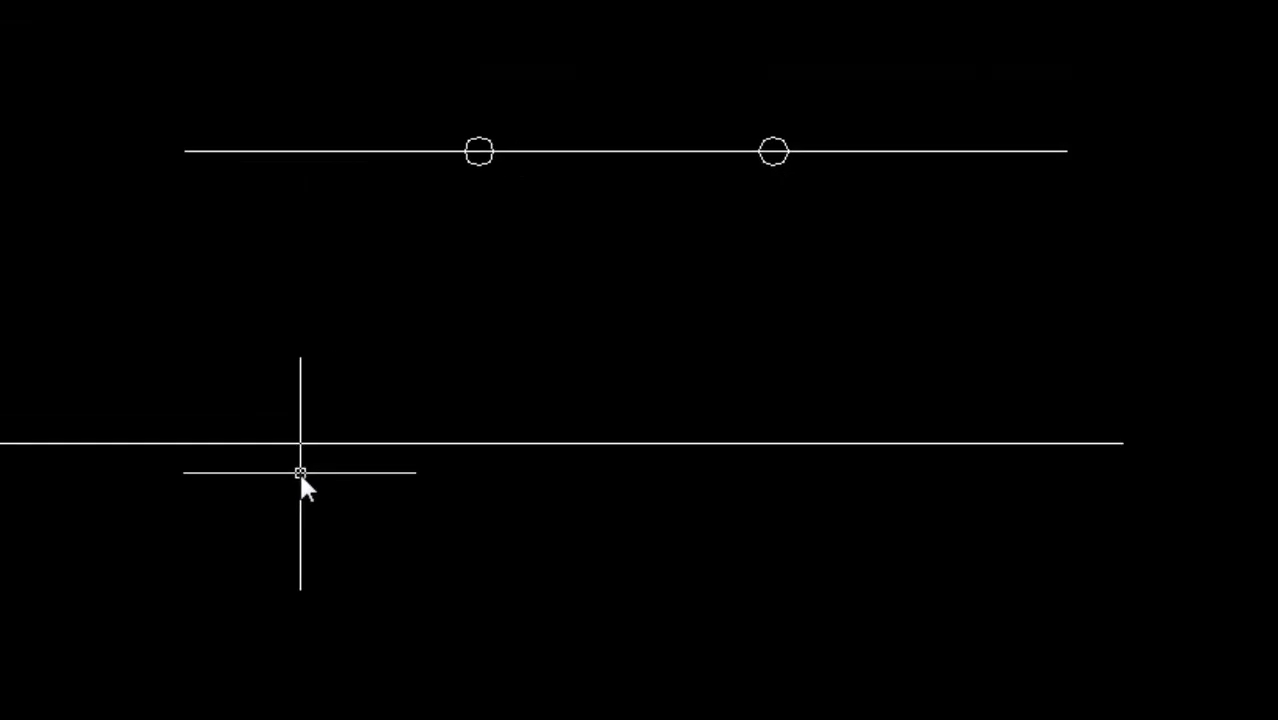
Divide the lower line into 10 equal segments with DIVIDE.
{"action": "type", "text": "div"}
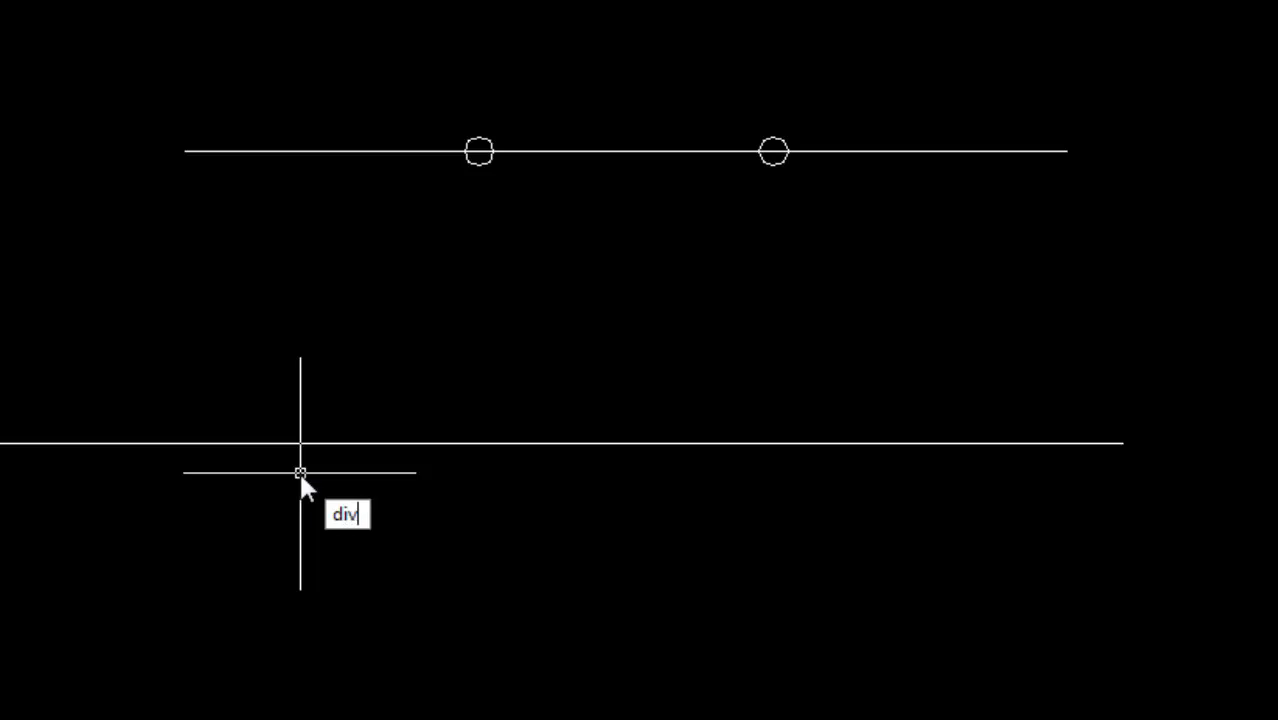
{"action": "key", "text": "Return"}
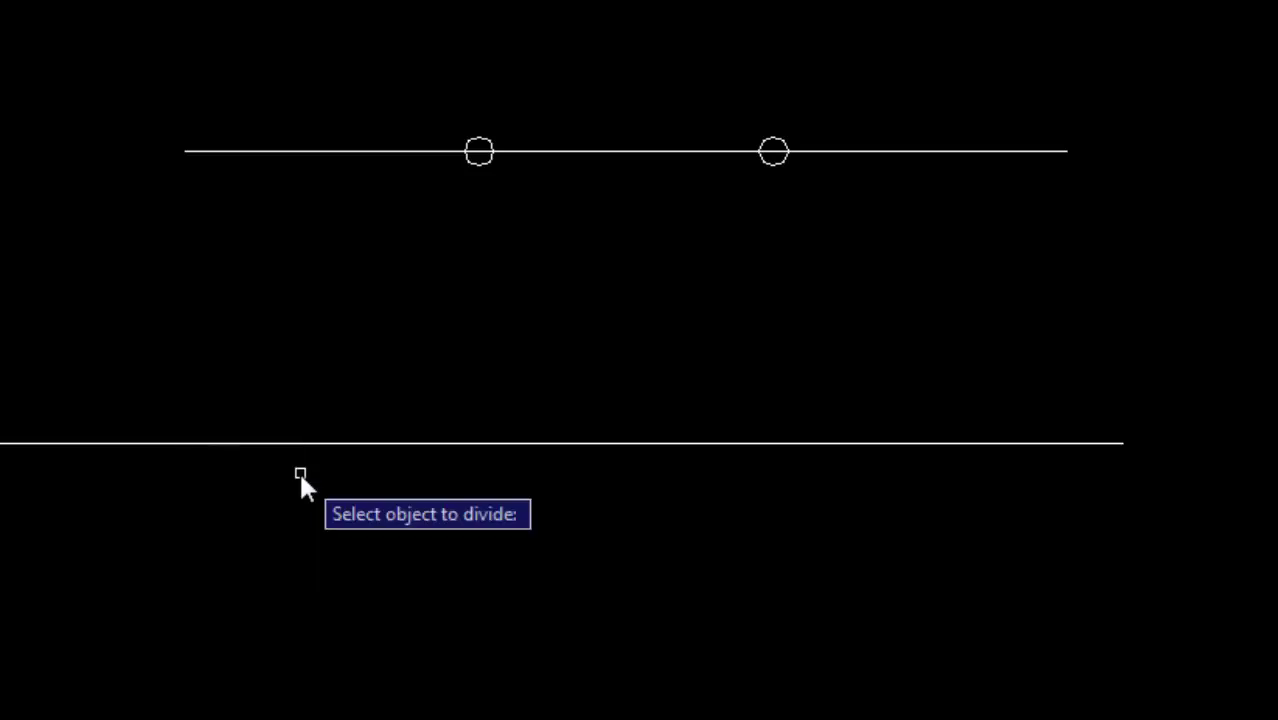
{"action": "left_click", "coordinate": [305, 442]}
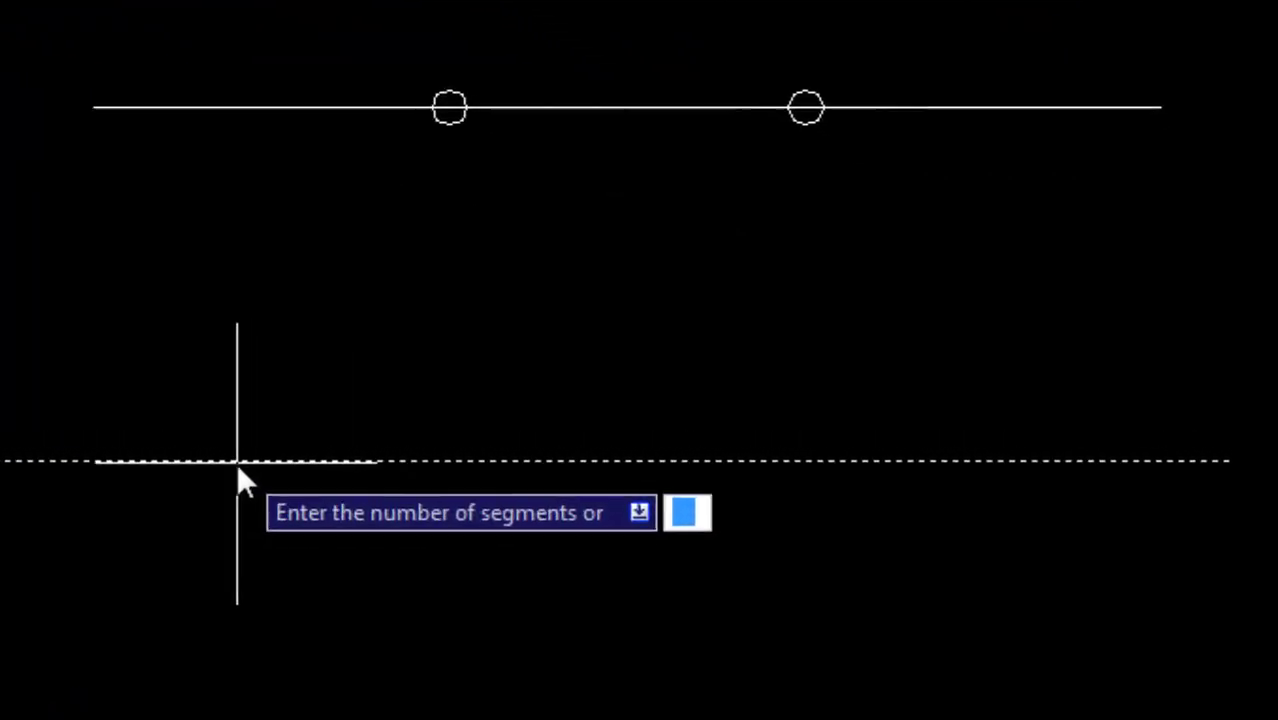
{"action": "type", "text": "10"}
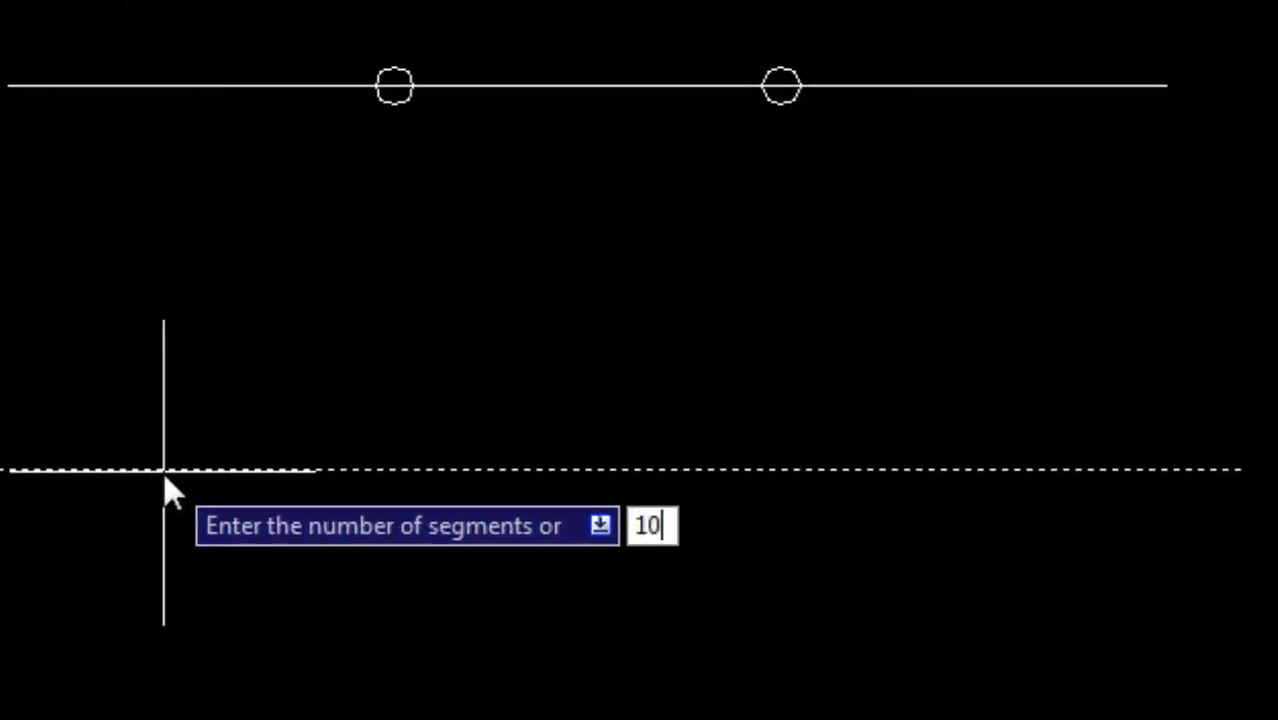
{"action": "key", "text": "Return"}
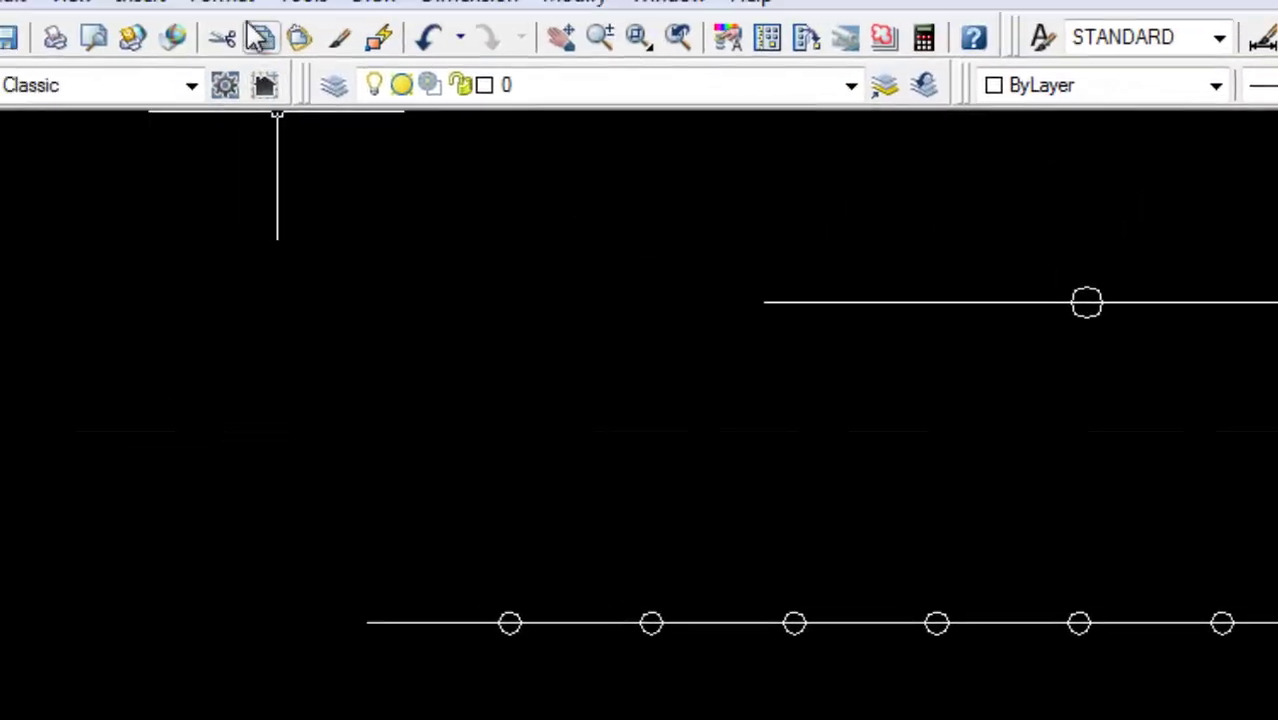
Set the point style to the crosshair circle inside a square via Format > Point Style.
{"action": "left_click", "coordinate": [330, 40]}
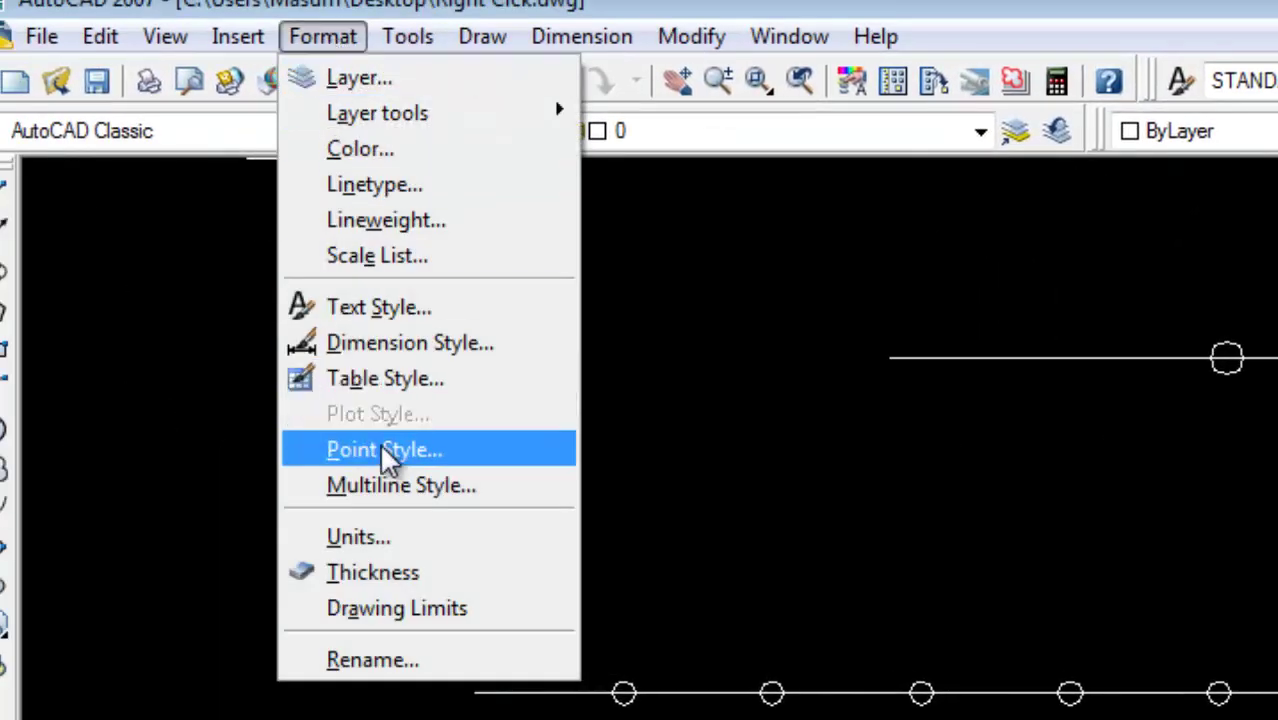
{"action": "left_click", "coordinate": [345, 445]}
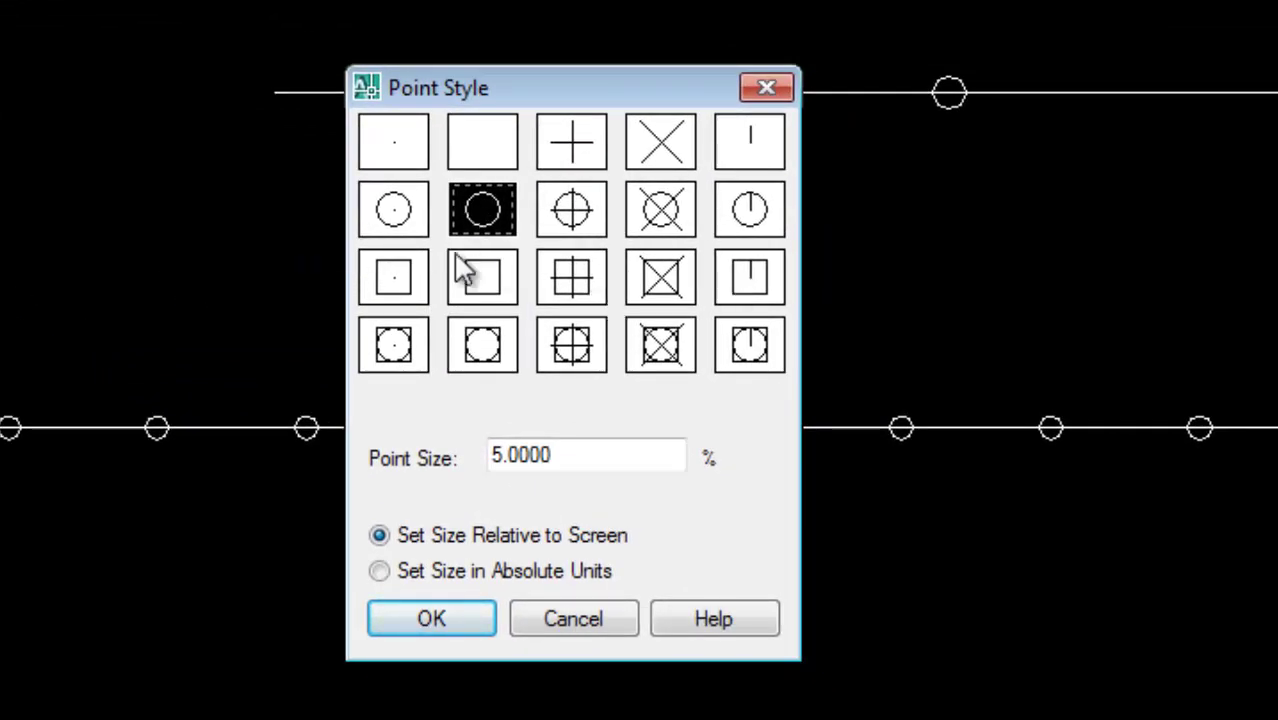
{"action": "left_click", "coordinate": [566, 338]}
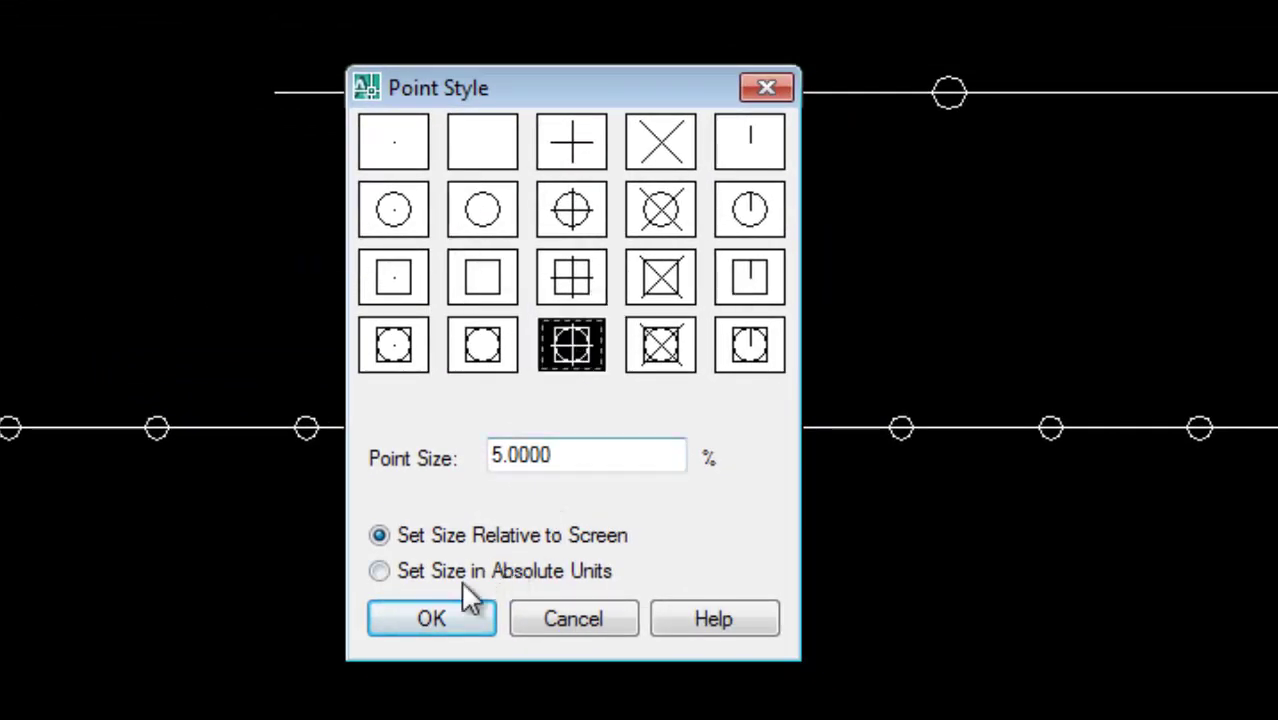
{"action": "left_click", "coordinate": [445, 615]}
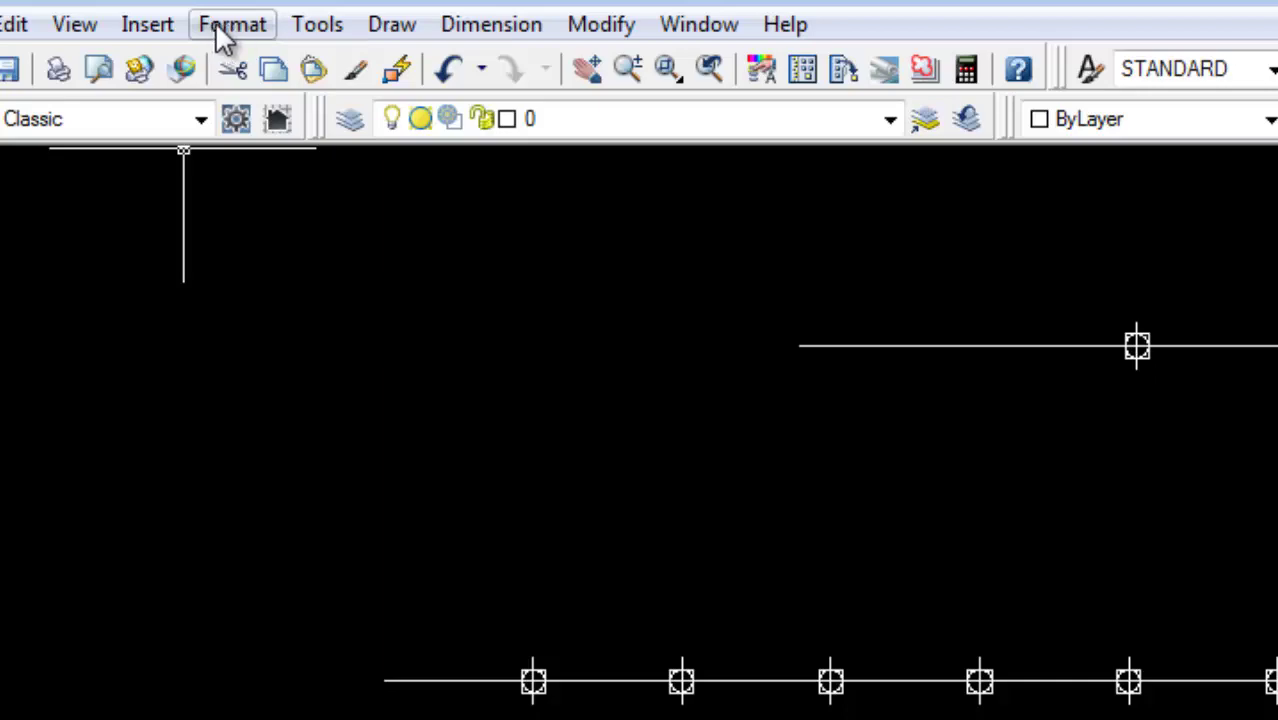
{"action": "left_click", "coordinate": [249, 26]}
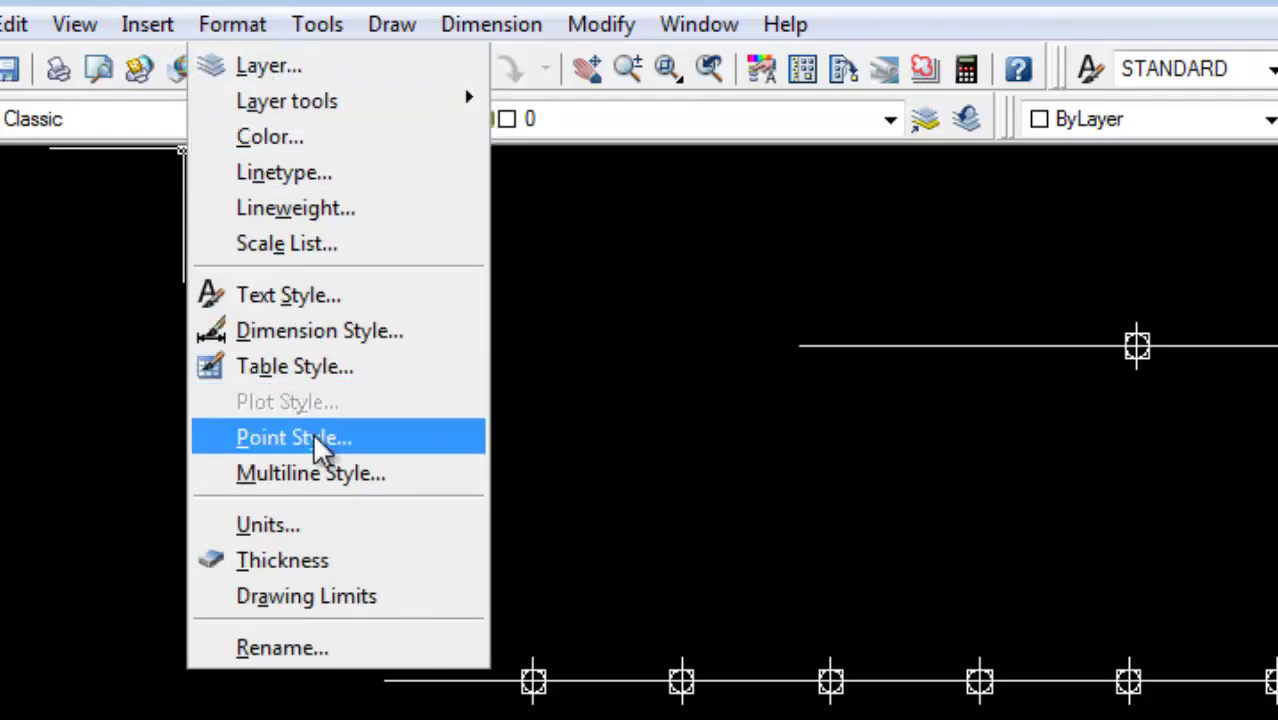
{"action": "left_click", "coordinate": [320, 445]}
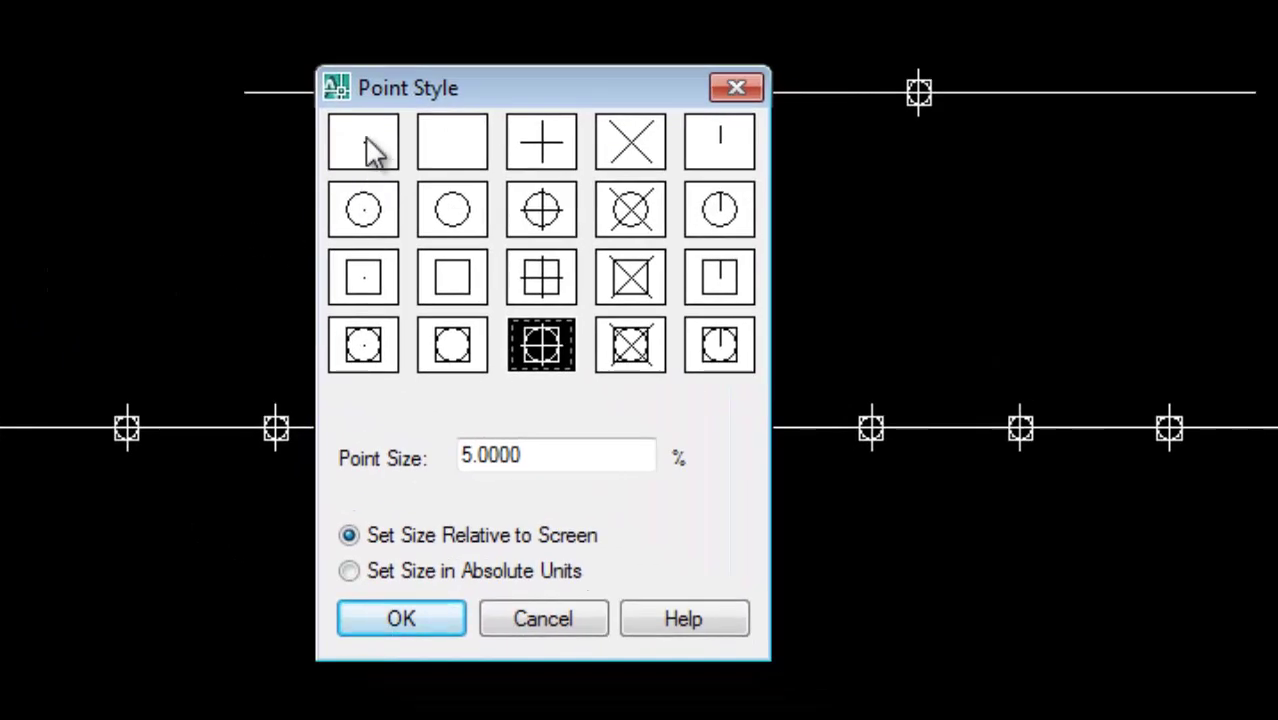
{"action": "left_click", "coordinate": [366, 152]}
{"action": "left_click", "coordinate": [402, 620]}
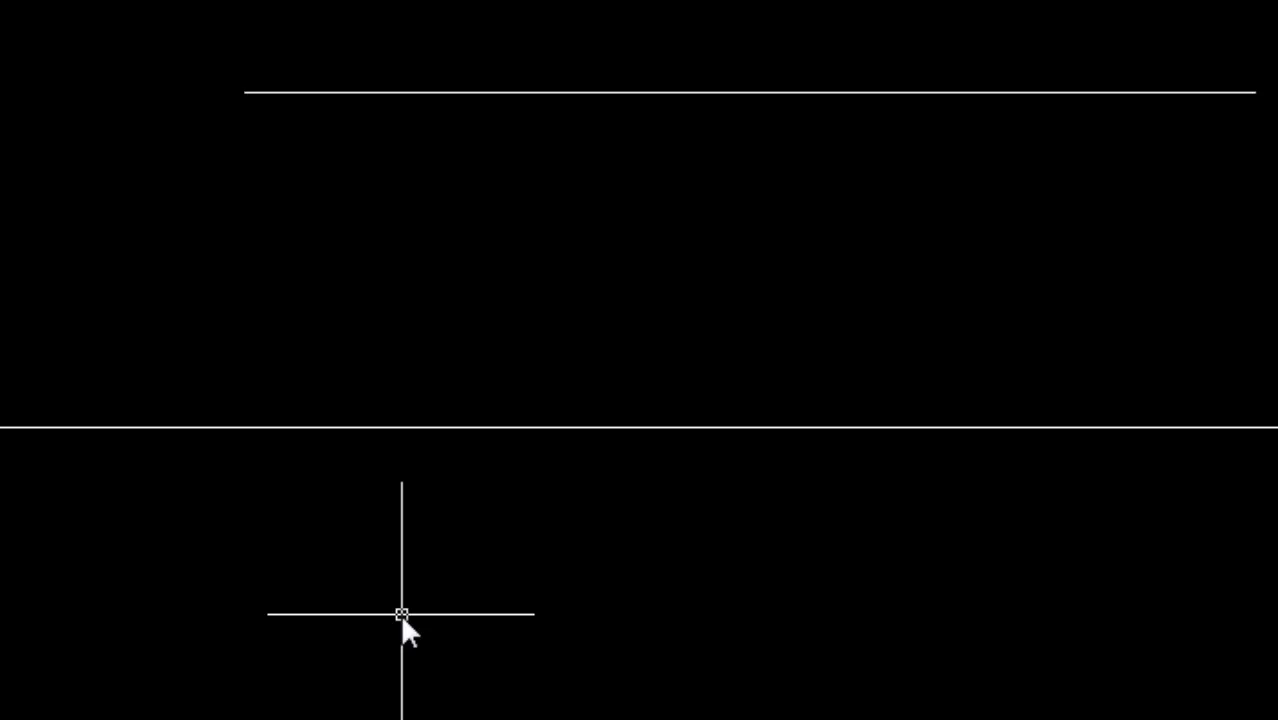
{"action": "left_click", "coordinate": [286, 24]}
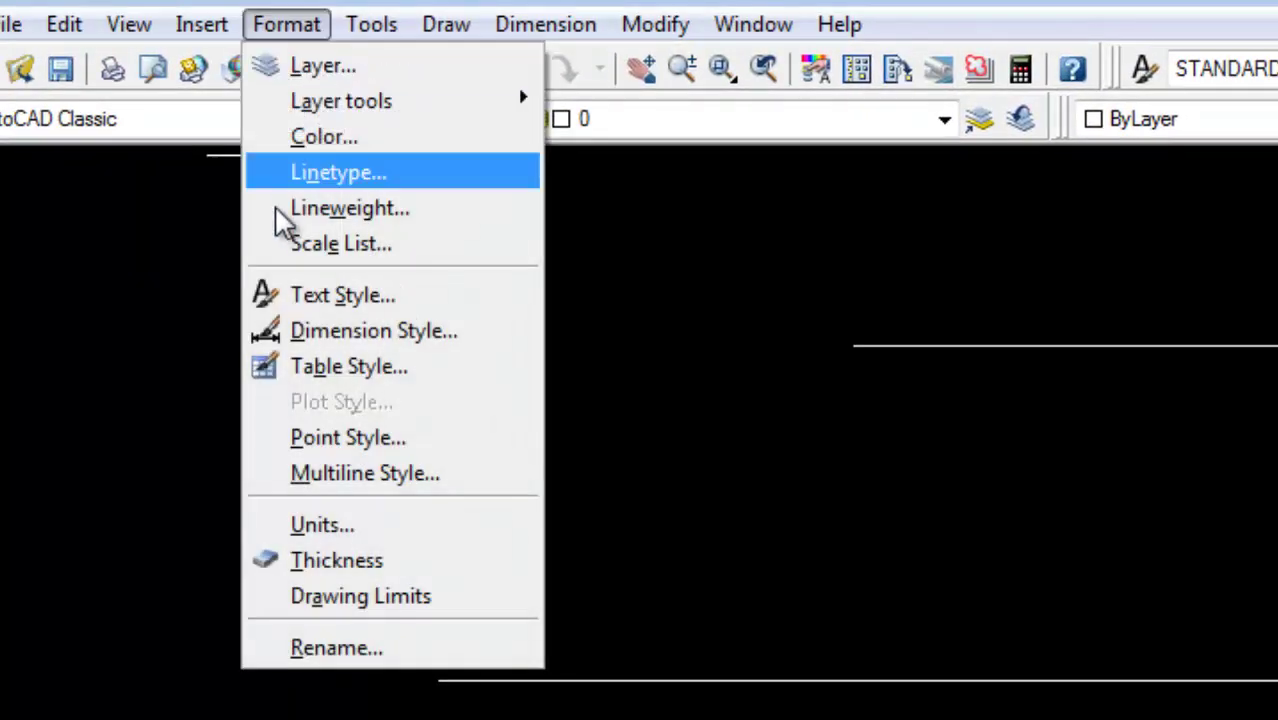
{"action": "left_click", "coordinate": [350, 439]}
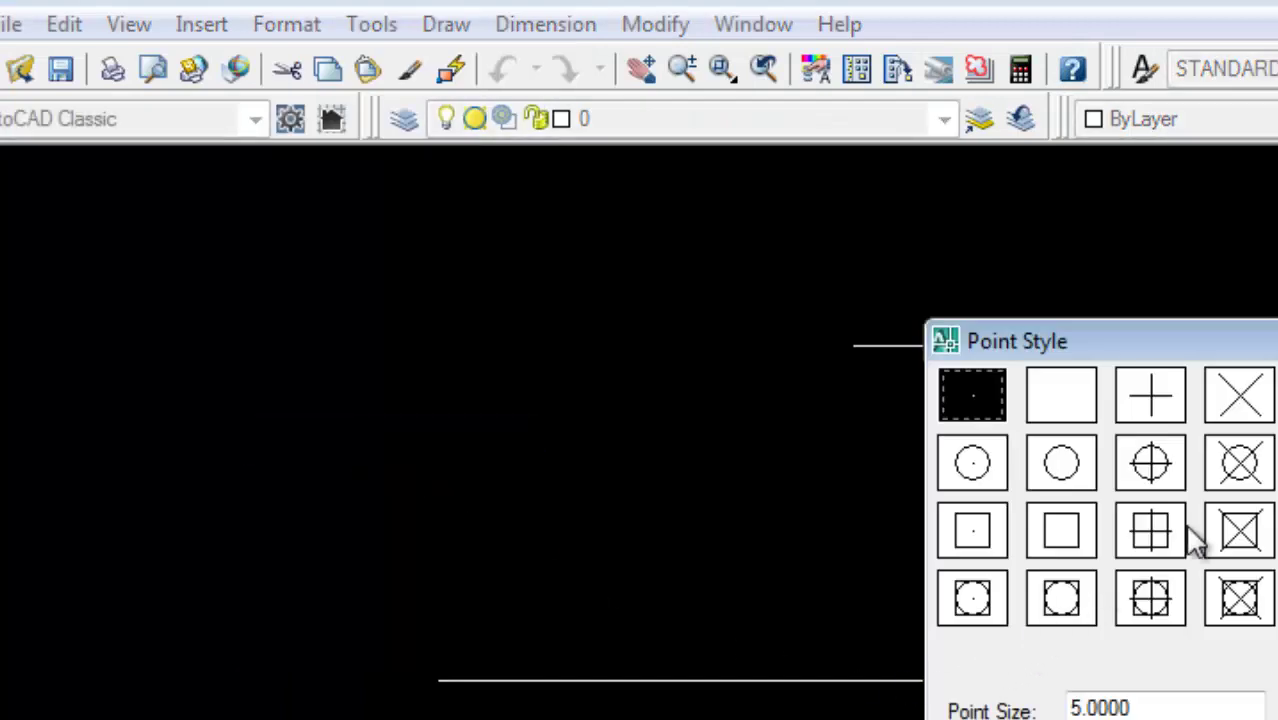
{"action": "left_click", "coordinate": [1256, 546]}
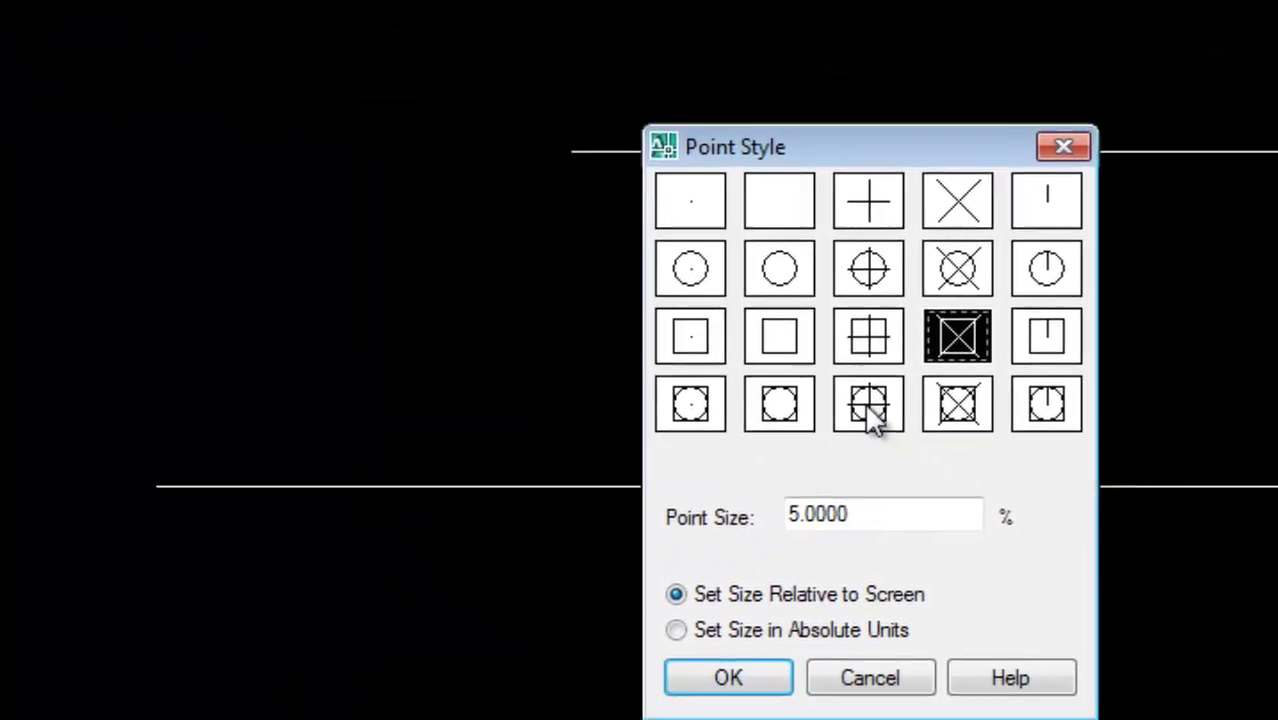
{"action": "left_click", "coordinate": [870, 415]}
{"action": "left_click", "coordinate": [658, 619]}
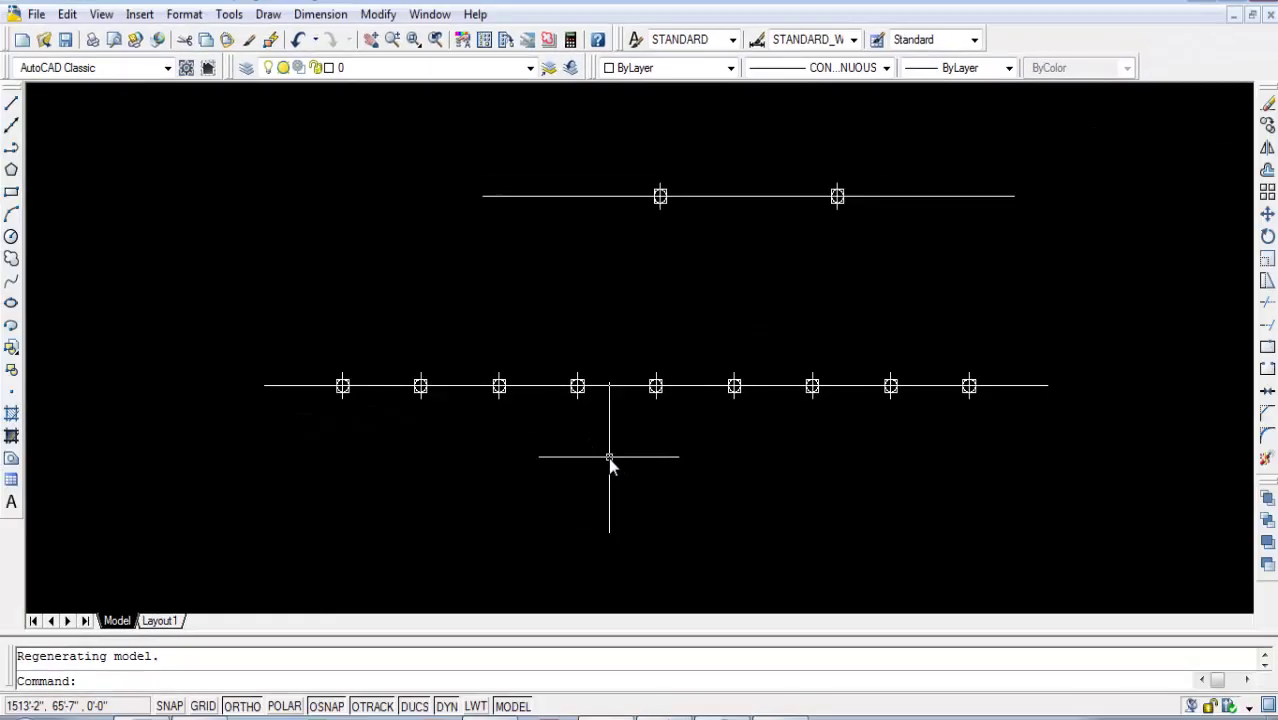
{"action": "scroll", "coordinate": [608, 457], "scroll_direction": "down", "scroll_amount": 5}
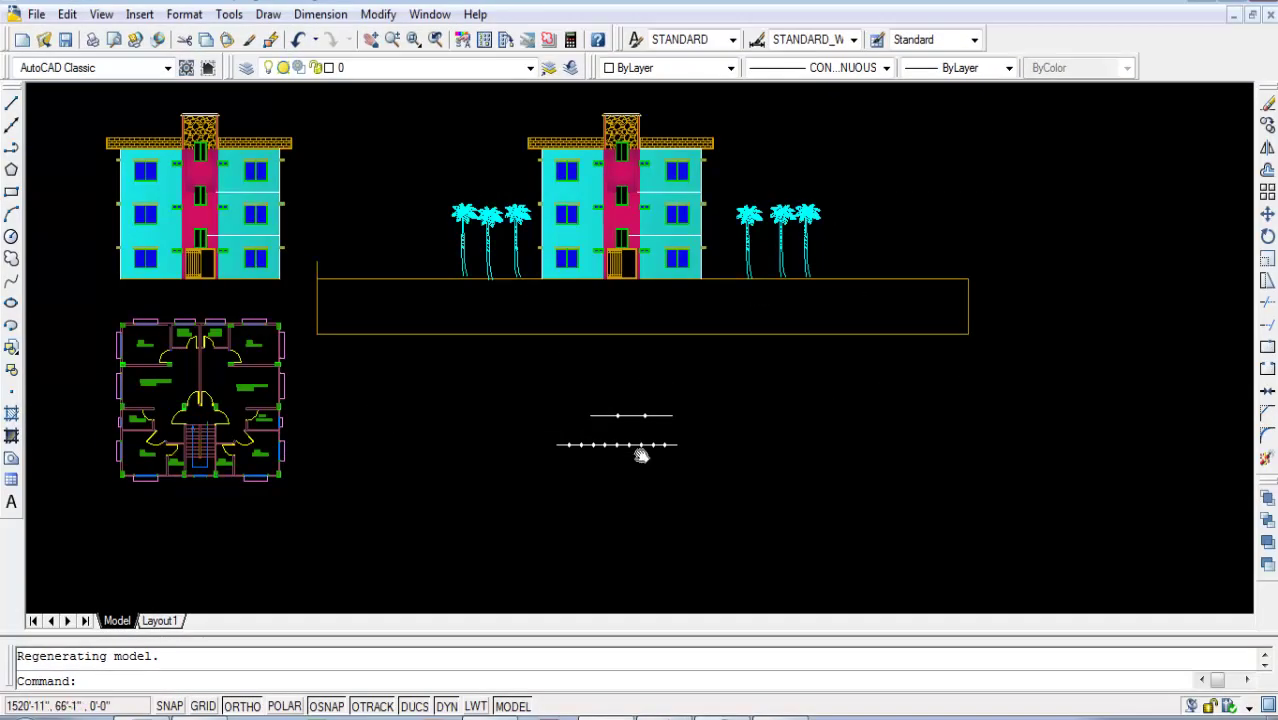
{"action": "mouse_move", "coordinate": [638, 458]}
{"action": "middle_mouse_down"}
{"action": "mouse_move", "coordinate": [628, 418]}
{"action": "mouse_move", "coordinate": [642, 372]}
{"action": "middle_mouse_up"}
{"action": "scroll", "coordinate": [628, 418], "scroll_direction": "up", "scroll_amount": 5}
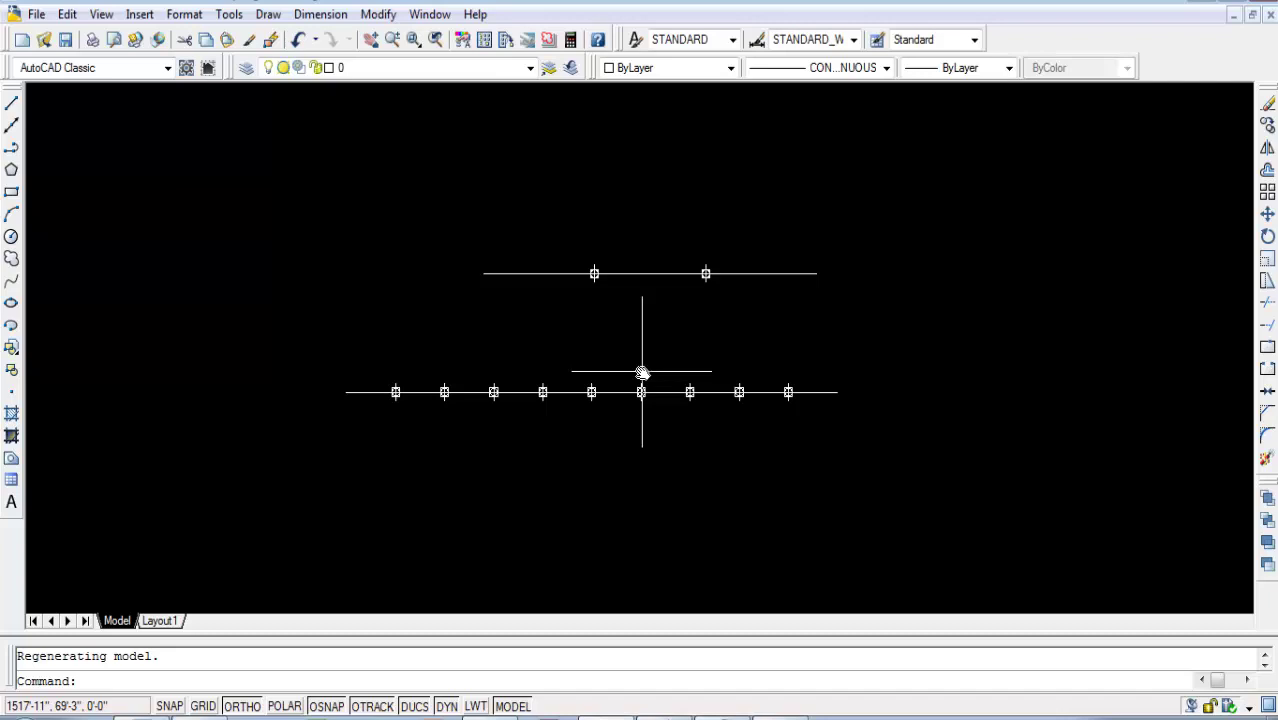
{"action": "key", "text": "Escape"}
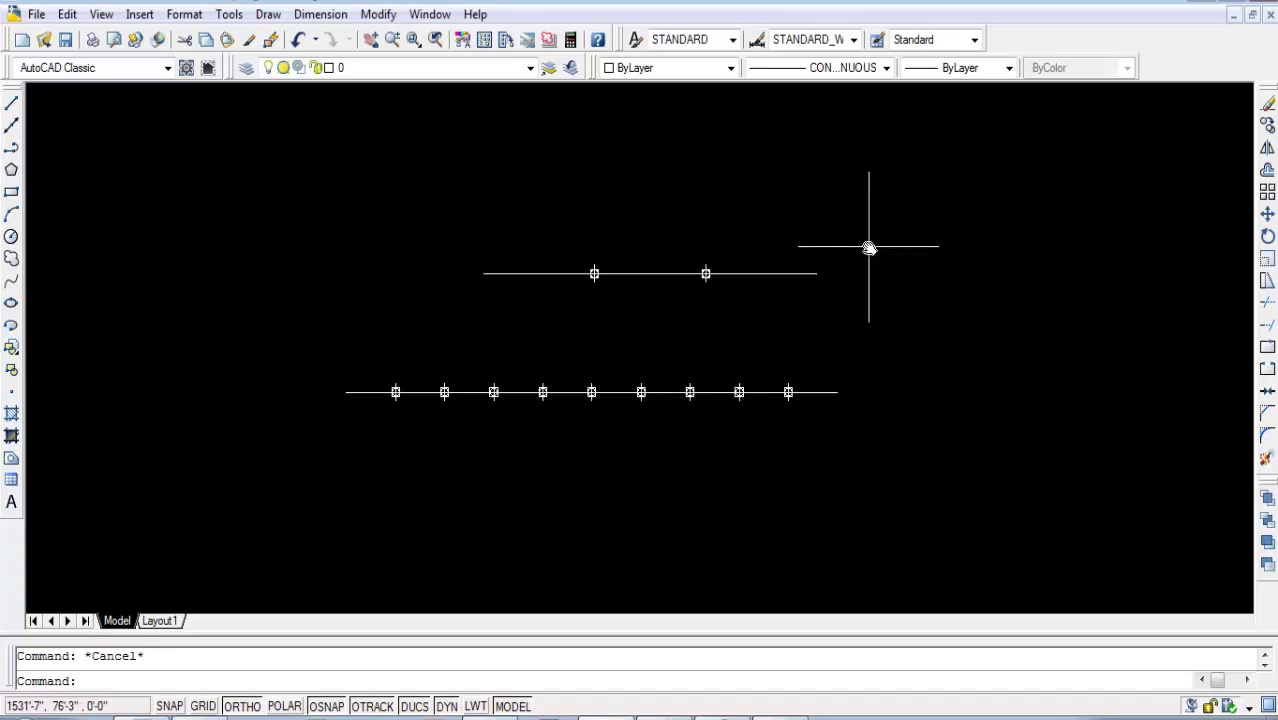
Crossing-select and erase the upper line, then the lower line with its division points.
{"action": "left_click", "coordinate": [925, 201]}
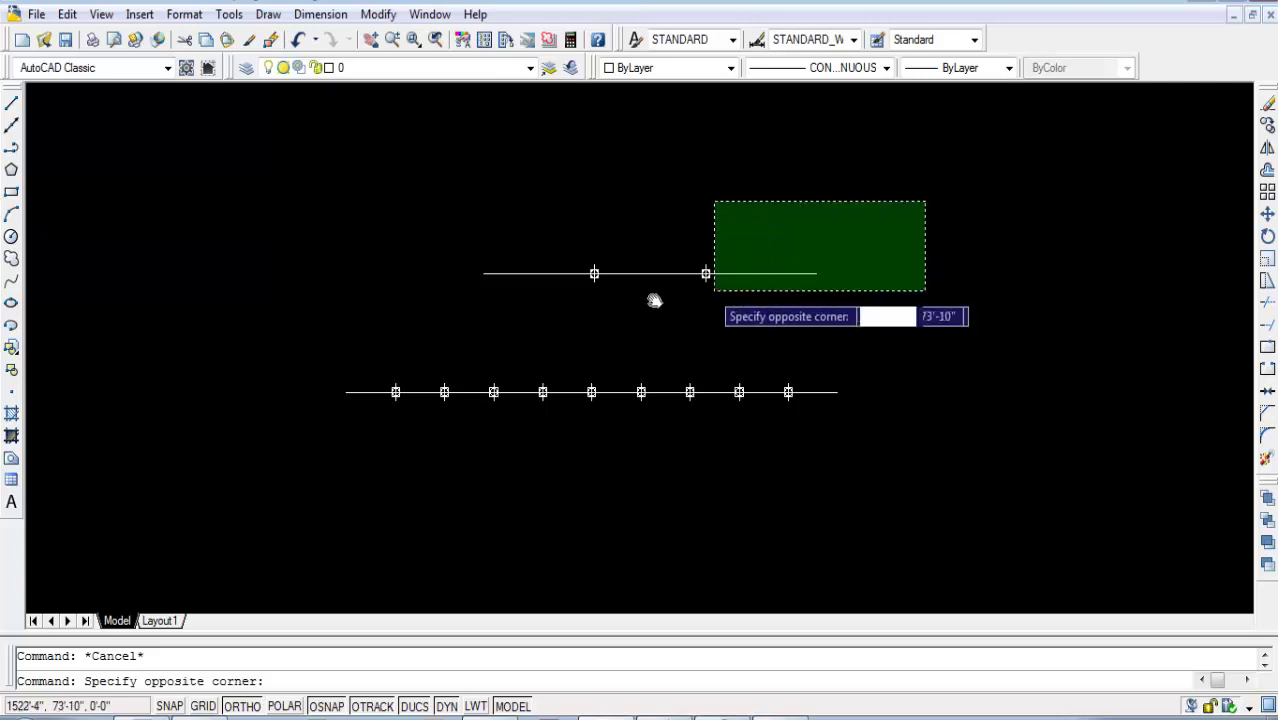
{"action": "left_click", "coordinate": [418, 340]}
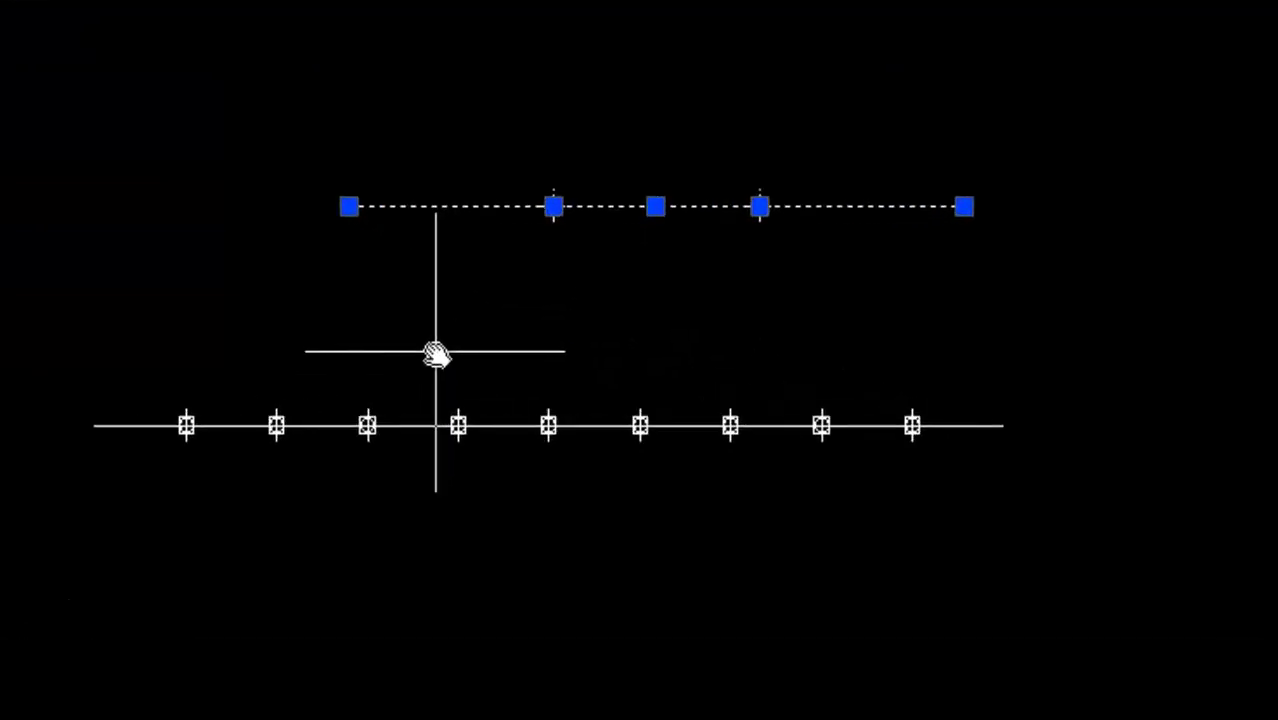
{"action": "type", "text": "e"}
{"action": "key", "text": "Return"}
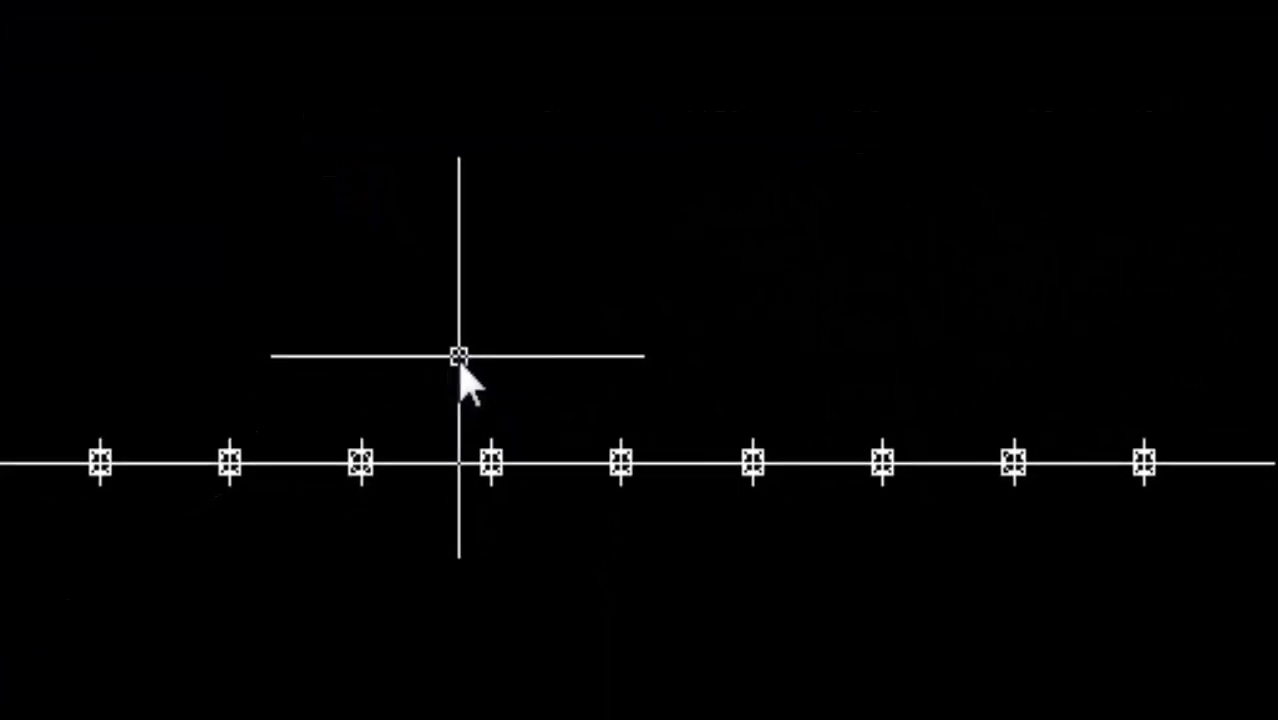
{"action": "left_click", "coordinate": [1147, 251]}
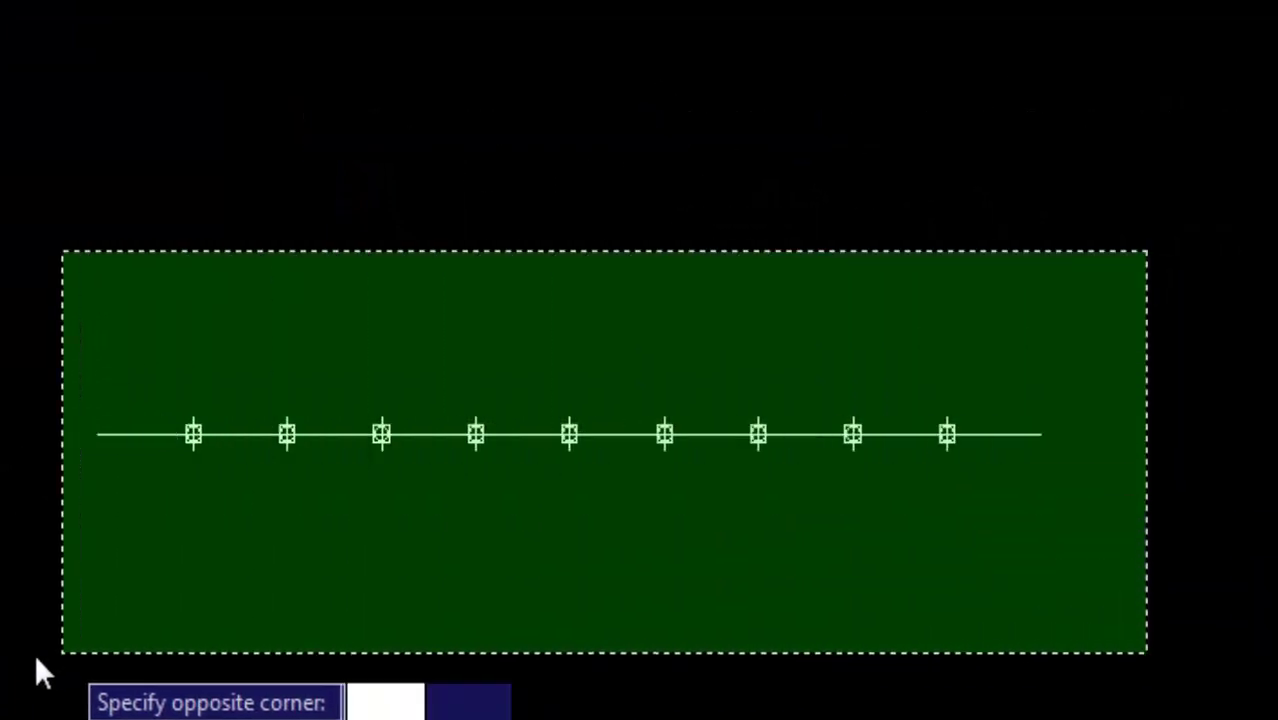
{"action": "left_click", "coordinate": [18, 652]}
{"action": "type", "text": "e"}
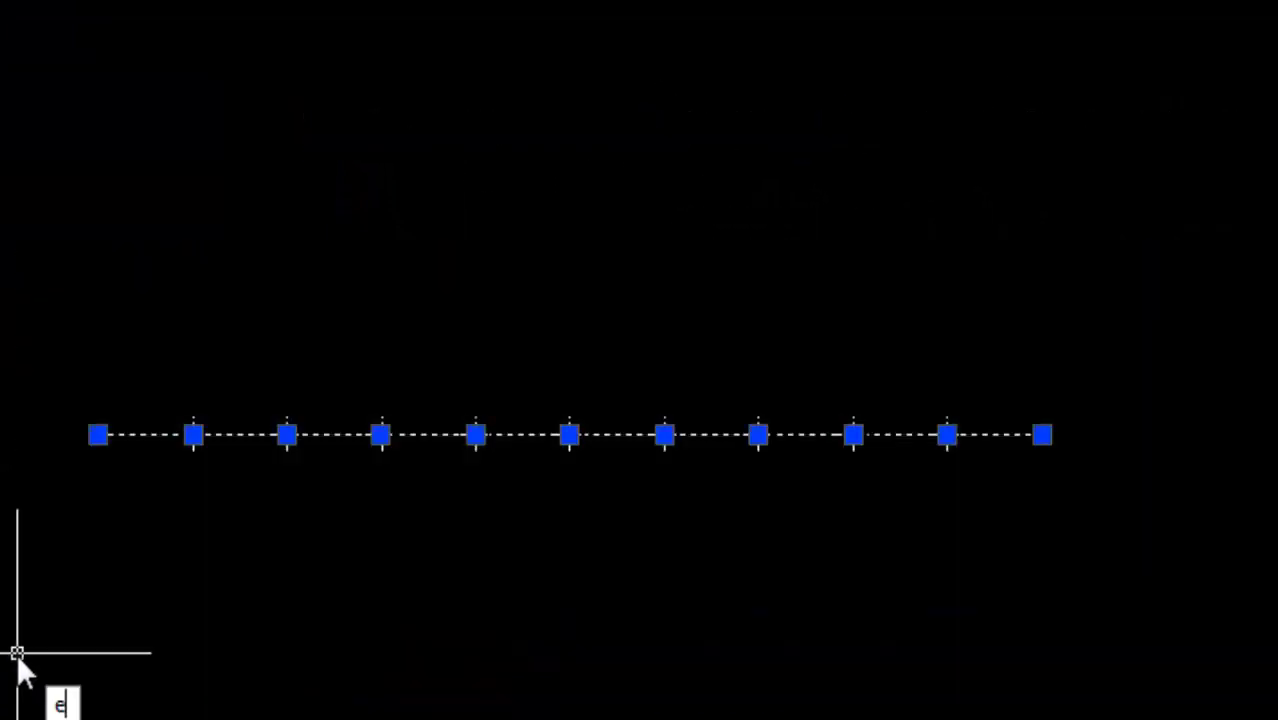
{"action": "key", "text": "Return"}
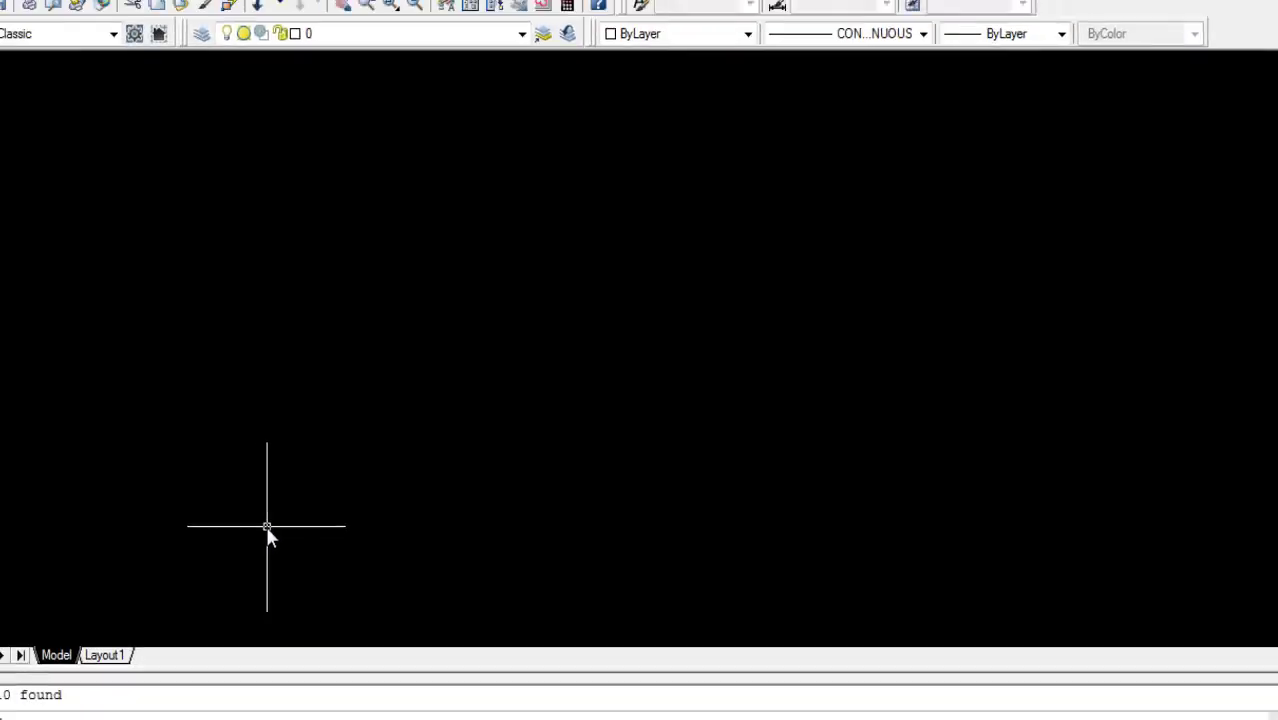